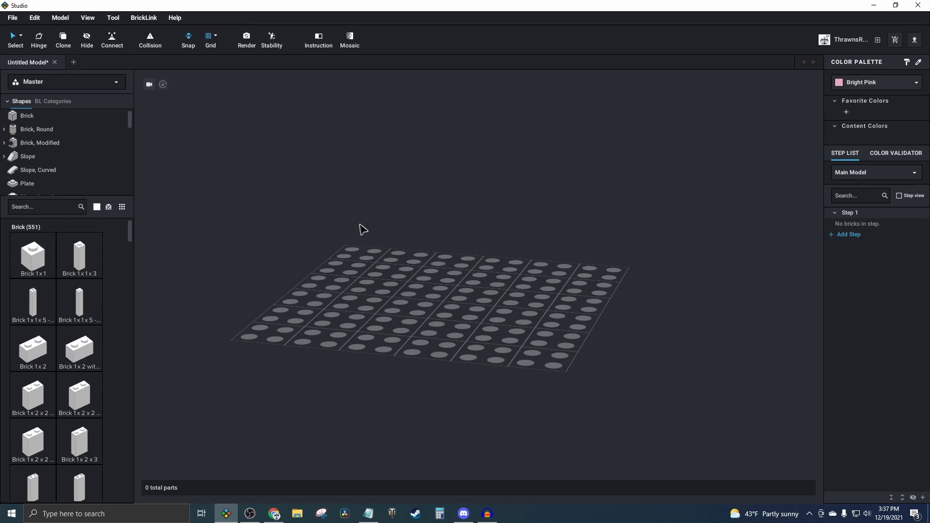
- Examine the empty build grid from different angles, distances and positions
right_click(466, 270)
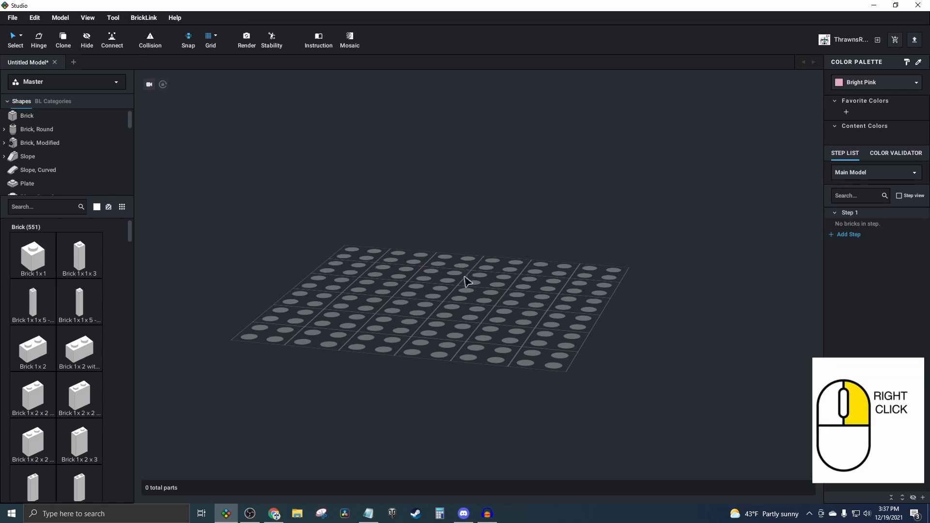
right_drag(434, 280, 465, 285)
scroll(486, 274, down, 3)
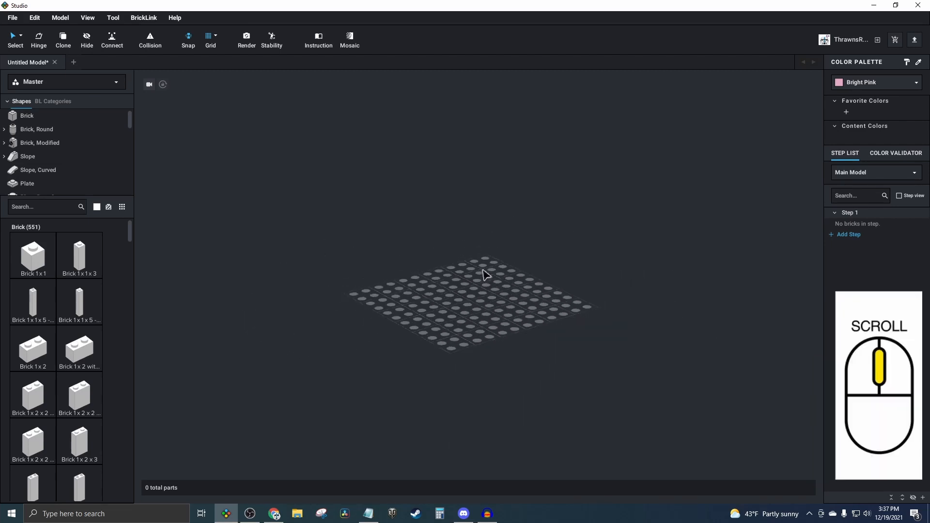
scroll(486, 274, up, 4)
scroll(486, 274, down, 2)
scroll(486, 275, up, 1)
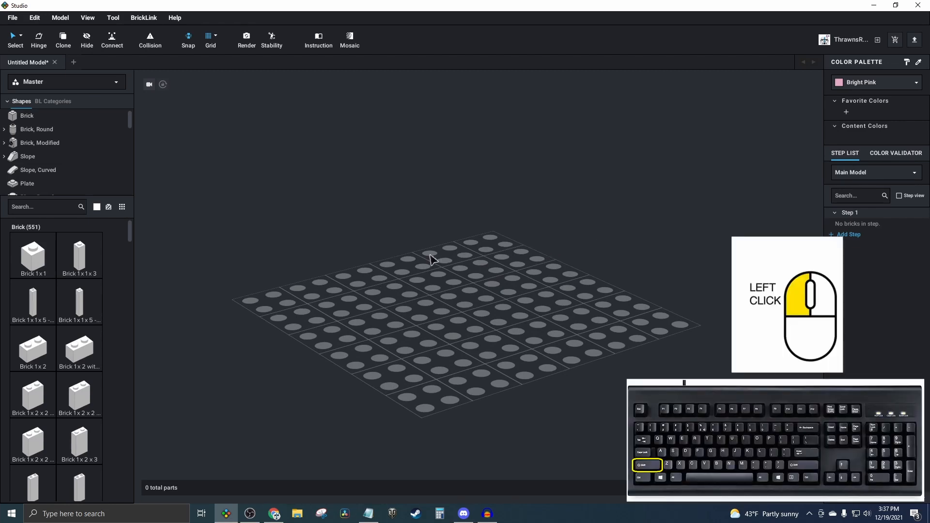
mouse_move(431, 258)
shift+mouse_down()
mouse_move(509, 257)
mouse_move(386, 251)
mouse_move(460, 253)
mouse_move(436, 254)
shift+mouse_up()
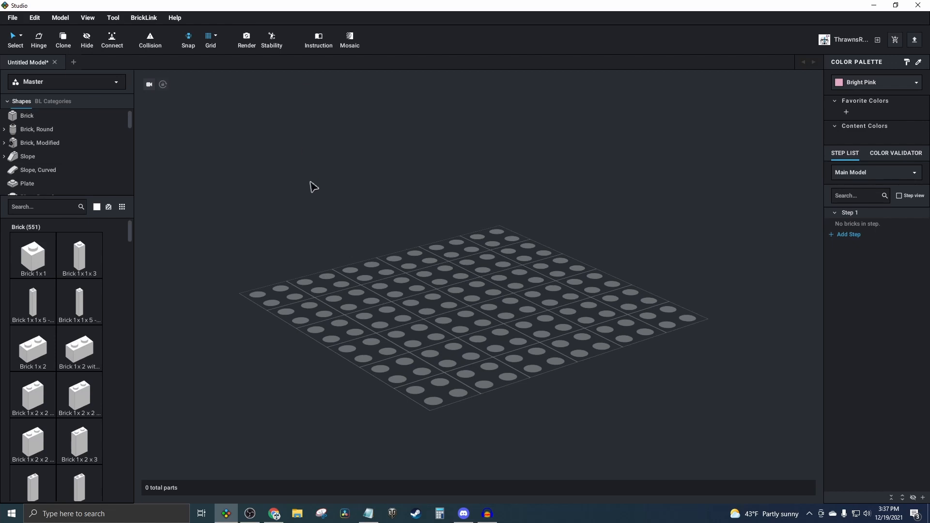
- Place a Tile, Modified 1 x 1 with a clip near the middle of the grid
scroll(87, 172, down, 5)
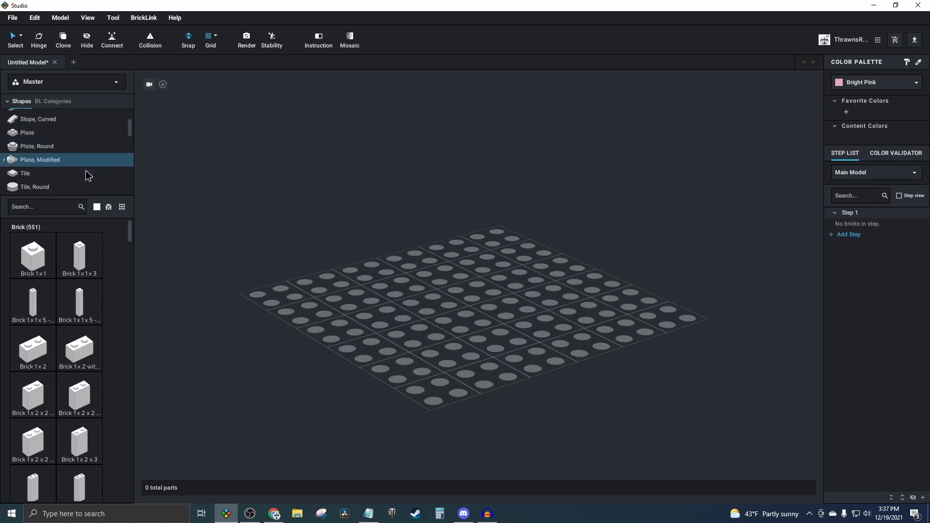
scroll(81, 157, up, 2)
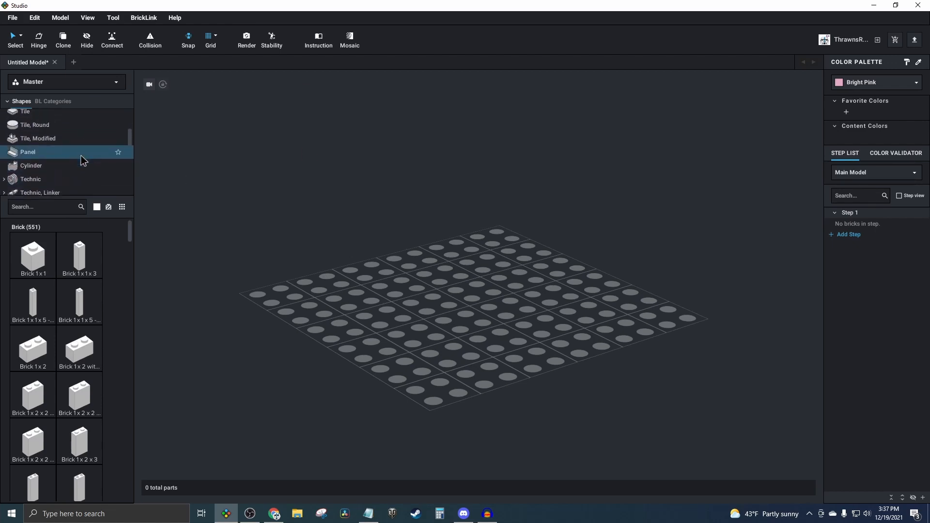
click(62, 151)
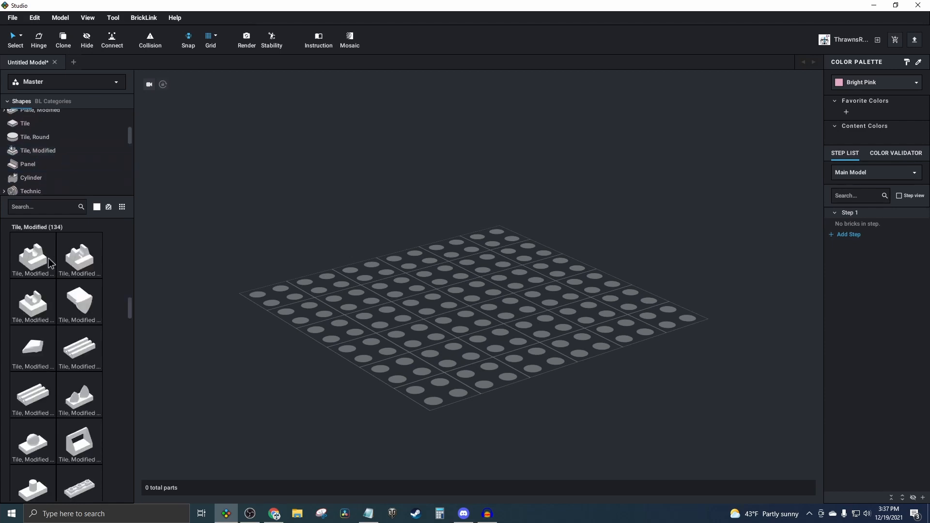
click(42, 308)
click(450, 300)
- Attach a Plate, Modified 1 x 1 with Handles on Ends - Closed Ends upright in the tile's clip
scroll(92, 179, down, 10)
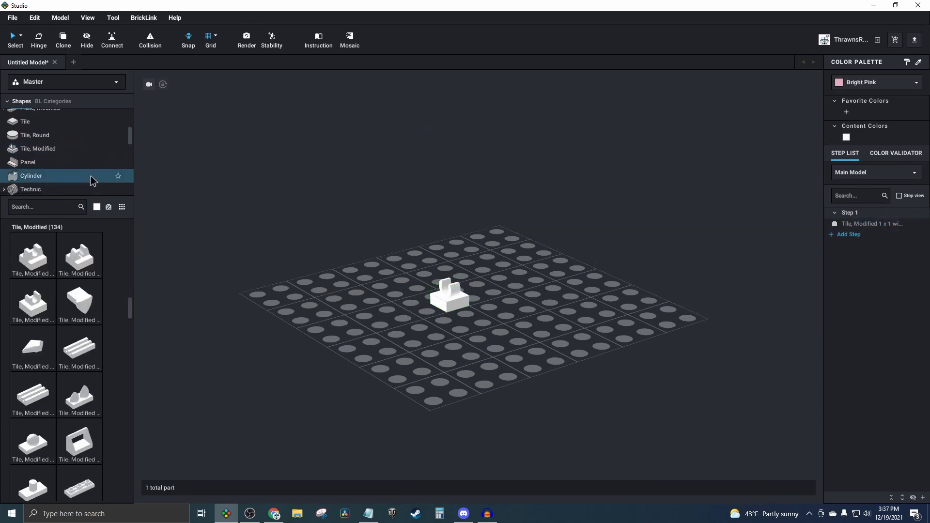
scroll(76, 162, up, 12)
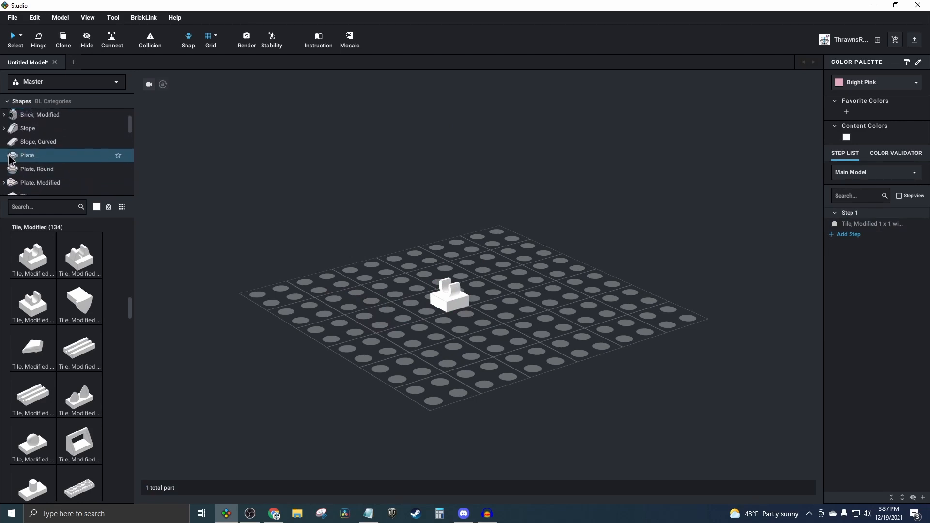
click(4, 177)
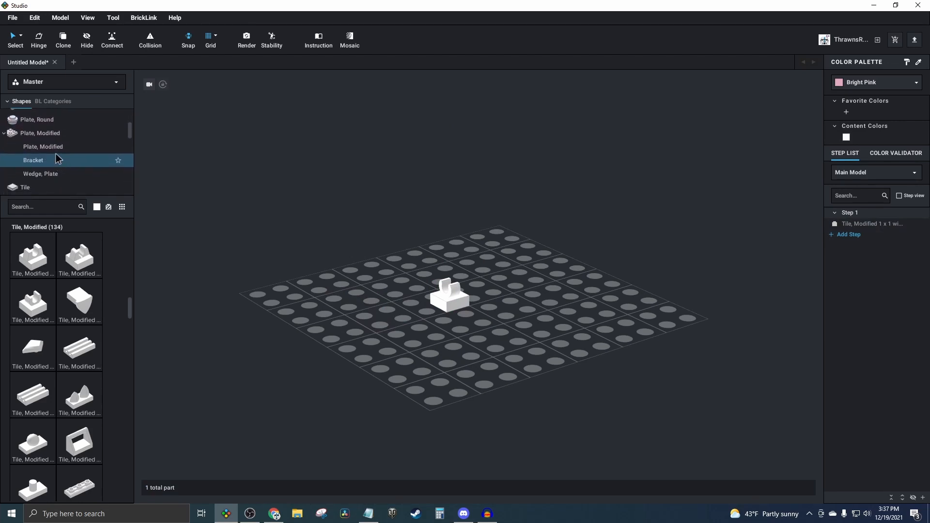
click(54, 149)
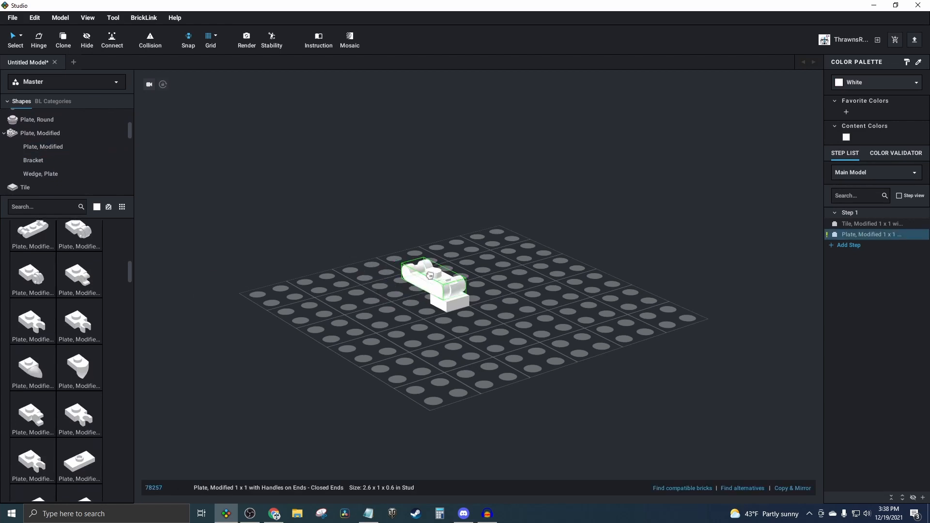
key(Down)
click(451, 262)
key(Escape)
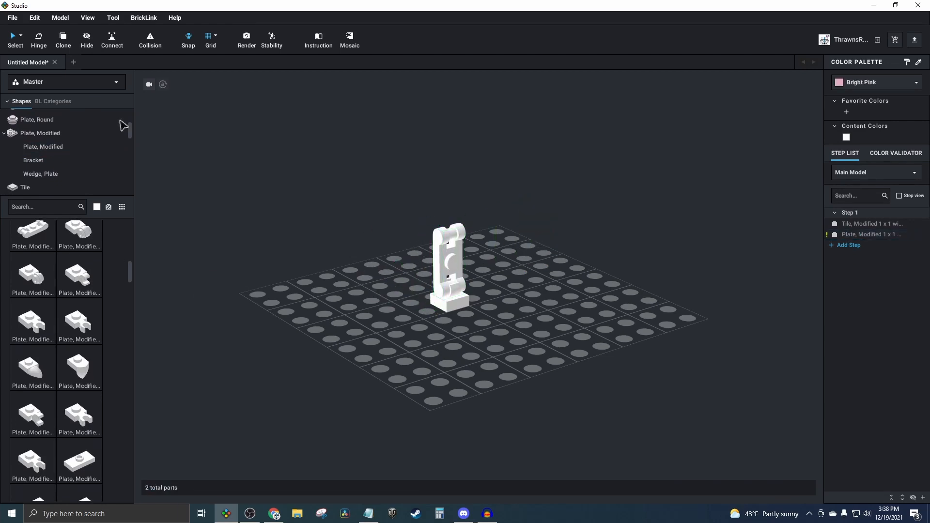
- Swing the handled plate about the clip with the Hinge tool and set its hinge angle to 0°
click(39, 38)
click(439, 281)
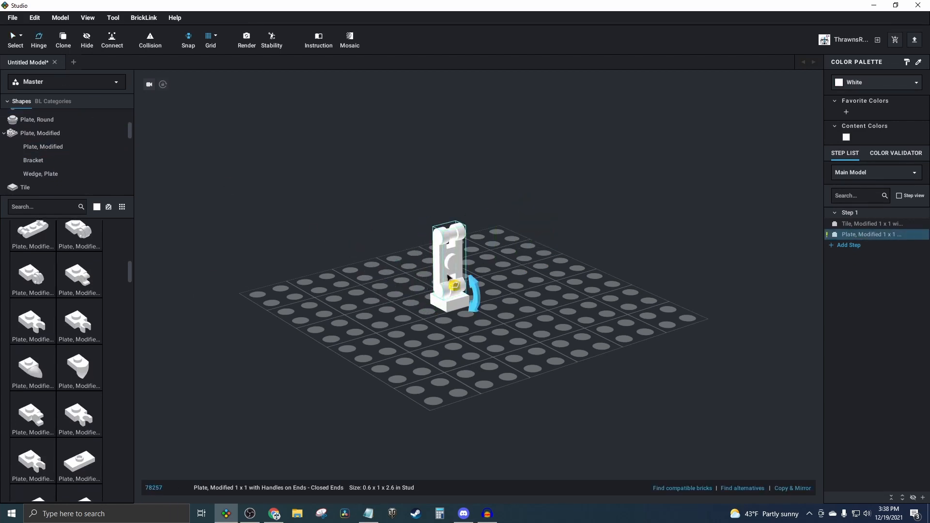
right_drag(556, 332, 495, 301)
drag(495, 300, 577, 234)
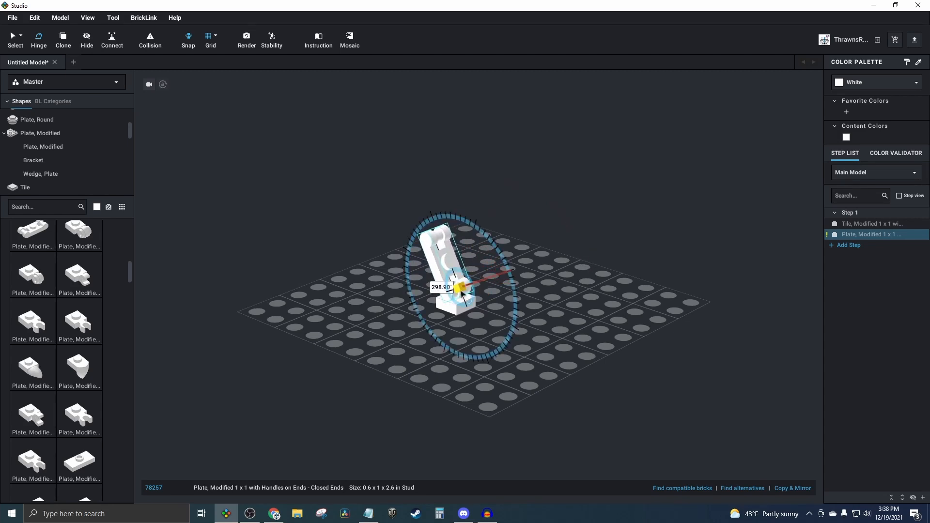
click(444, 289)
text(0)
key(Return)
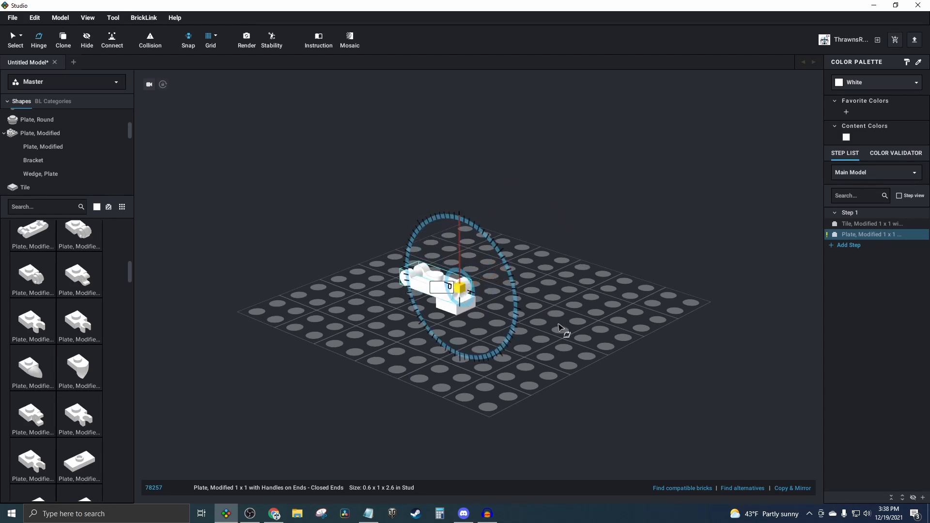
click(590, 274)
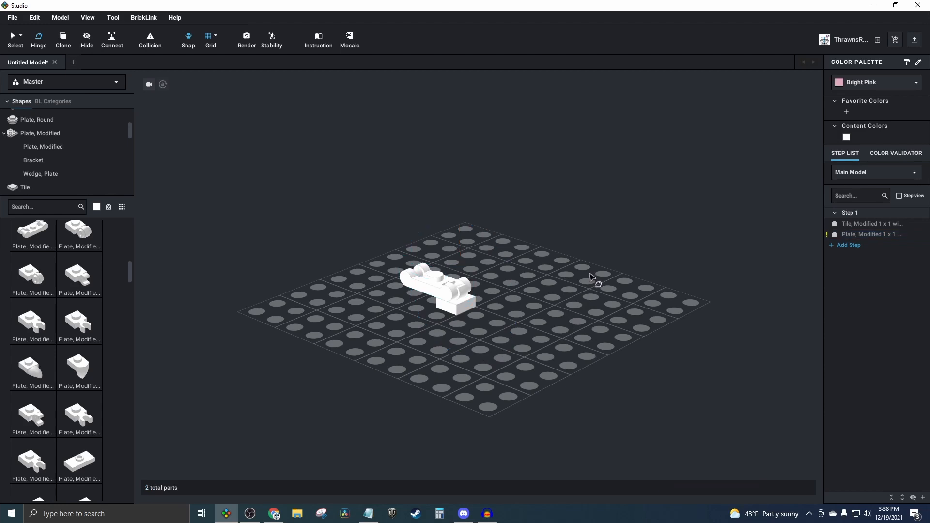
- Delete both the clip tile and the handled plate
click(16, 39)
drag(546, 222, 373, 331)
key(Delete)
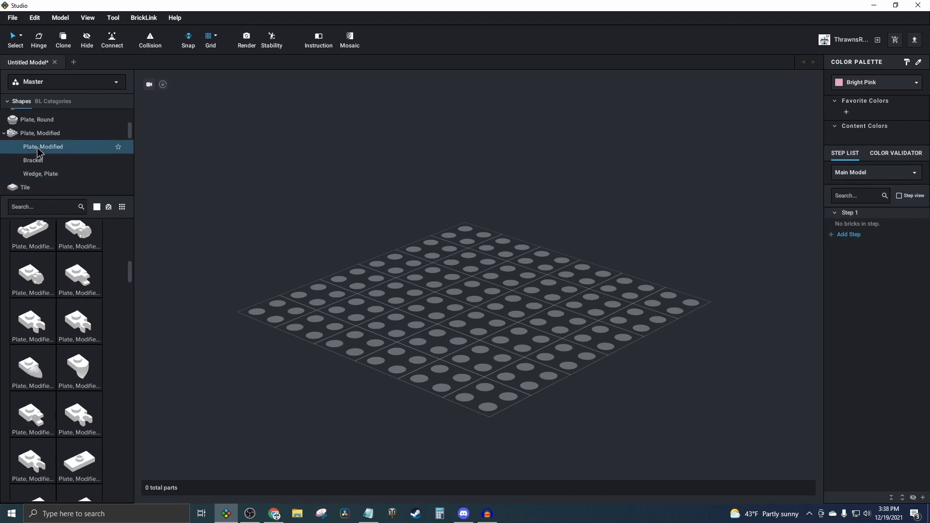
- Place two Brick 1 x 1 parts stacked on each other on the grid
scroll(38, 155, up, 2)
click(27, 113)
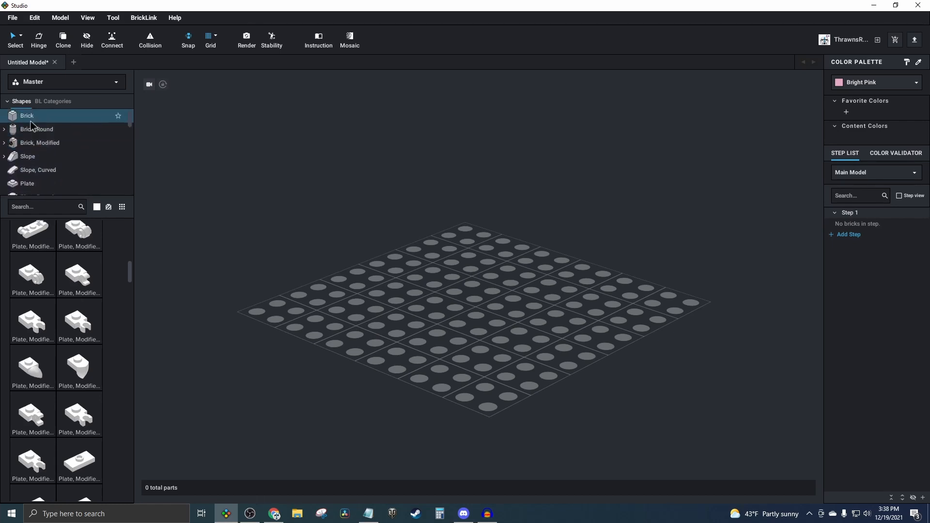
drag(33, 256, 415, 295)
click(415, 294)
click(417, 267)
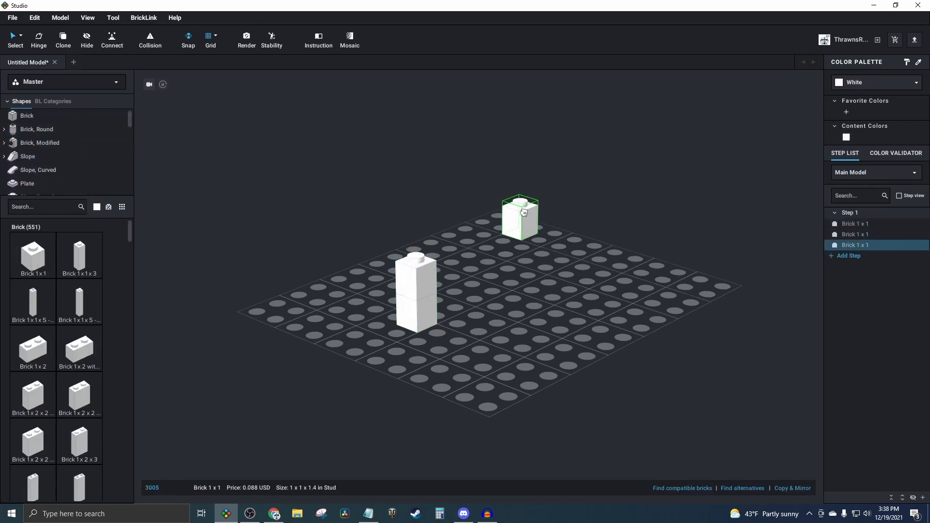
key(Escape)
- Clone the stack of two 1 x 1 bricks twice, placing the copies at separate spots on the grid
click(62, 39)
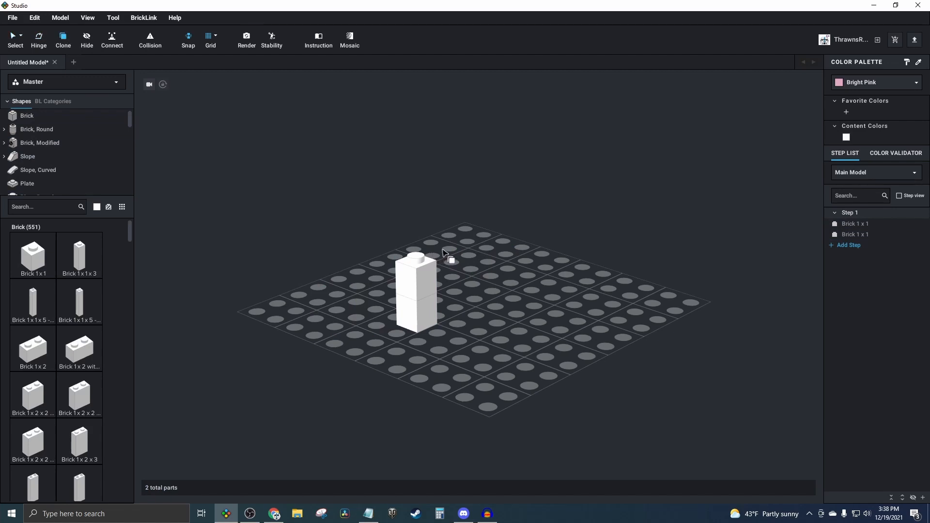
click(436, 264)
click(521, 266)
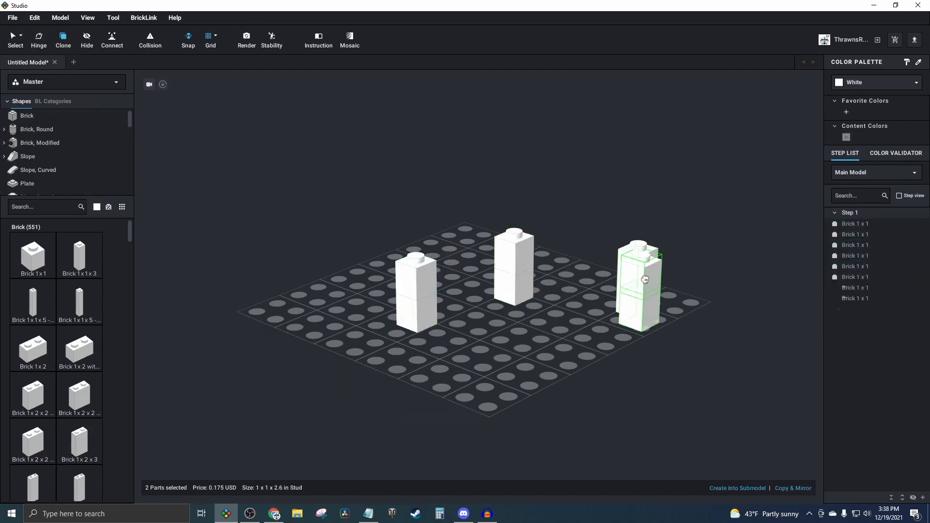
click(640, 283)
key(Escape)
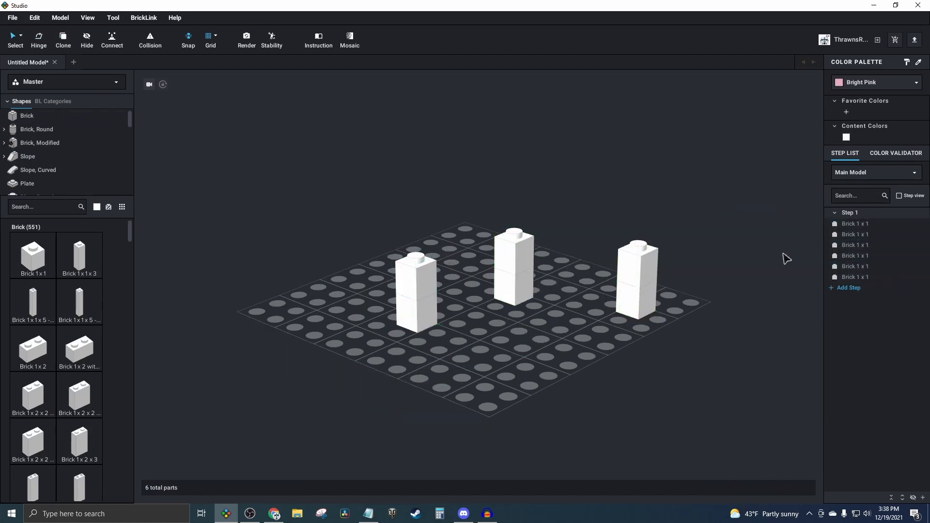
- Clear all brick stacks and place two separate Brick 1 x 1 parts a few studs apart
drag(743, 198, 283, 426)
key(Delete)
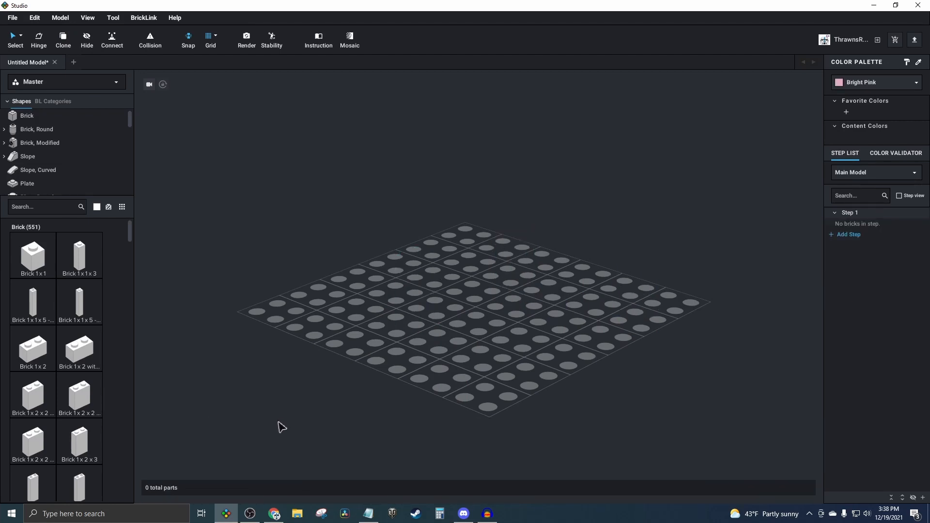
click(38, 259)
click(447, 270)
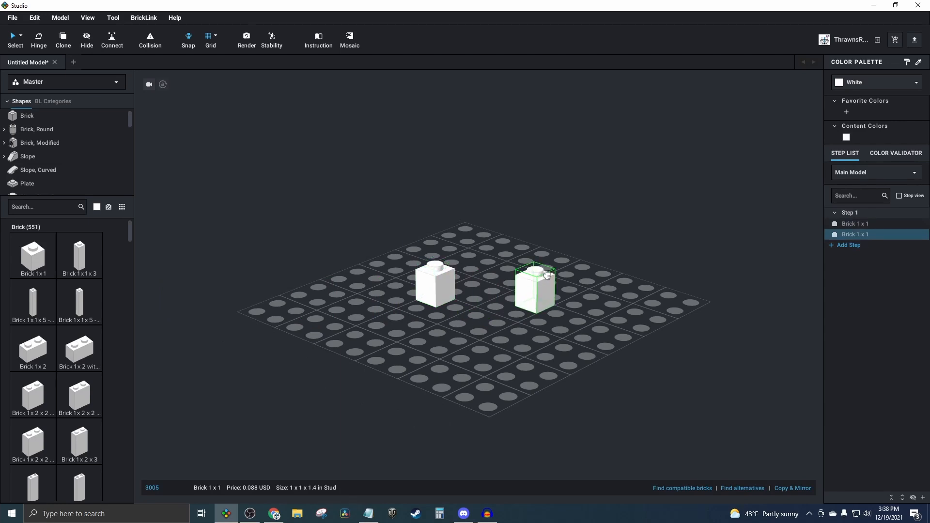
click(548, 275)
- Hide the first 1 x 1 brick with the Hide tool, and show all hidden items again
click(87, 38)
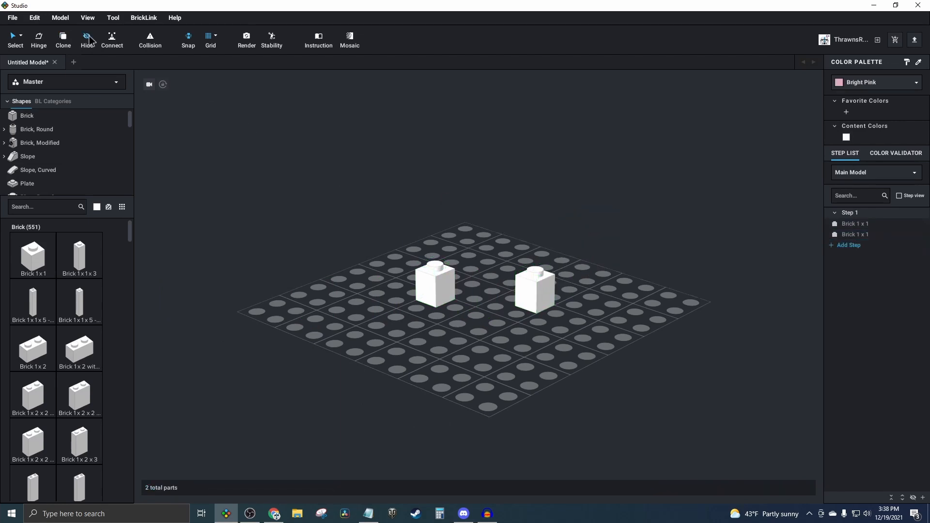
click(442, 288)
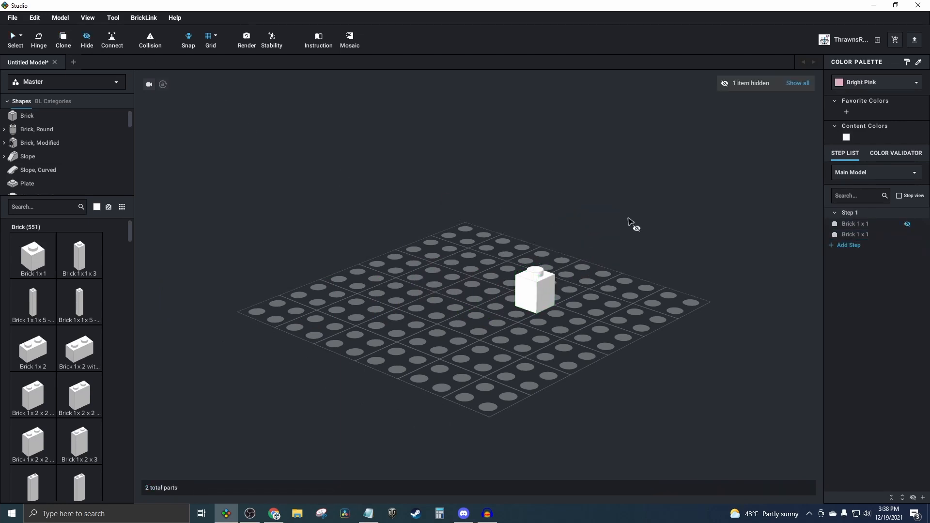
click(797, 83)
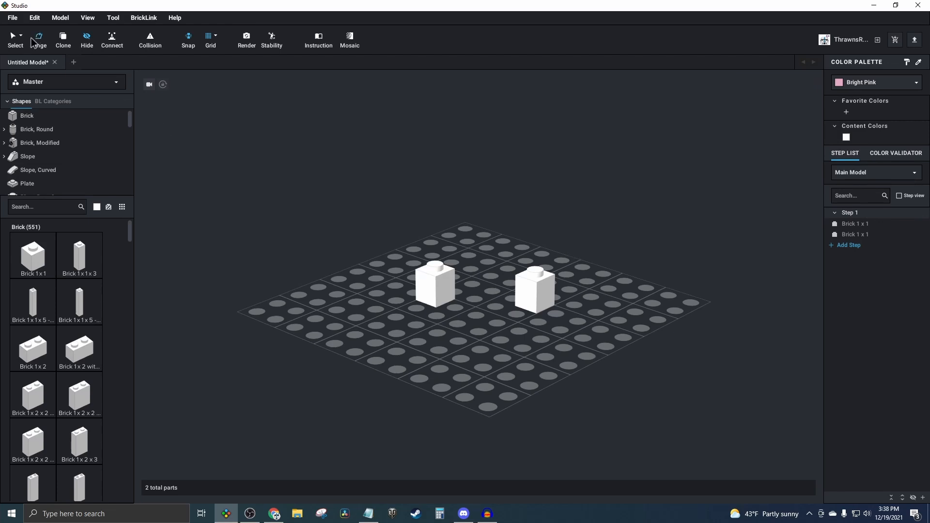
- Join the first 1 x 1 brick onto the stud of the second one with the Connect tool
click(13, 40)
drag(438, 306, 539, 274)
click(702, 249)
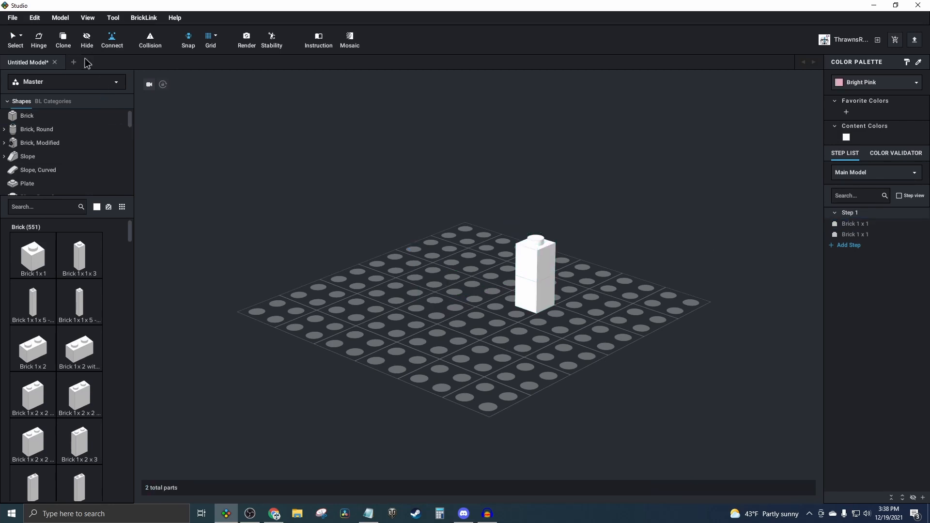
click(21, 37)
click(477, 198)
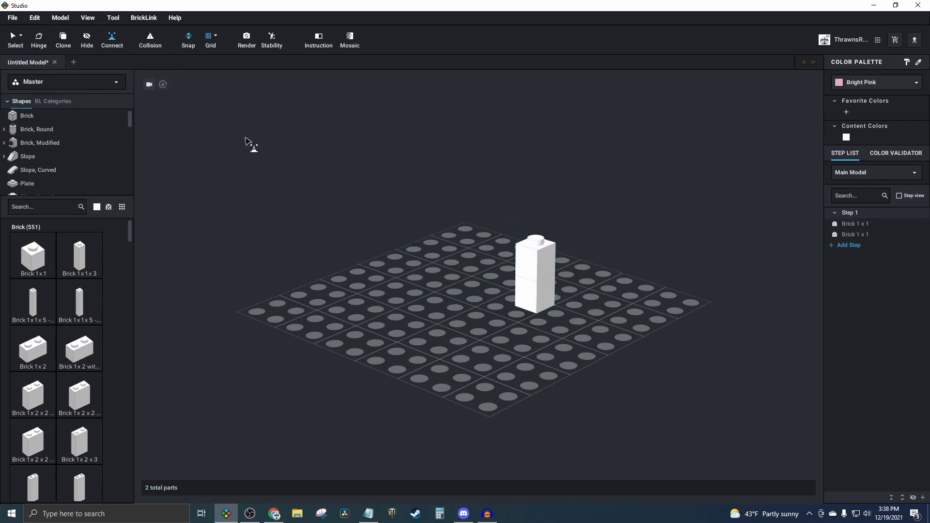
- Select both stacked 1 x 1 bricks and delete them
click(10, 36)
drag(594, 176, 461, 380)
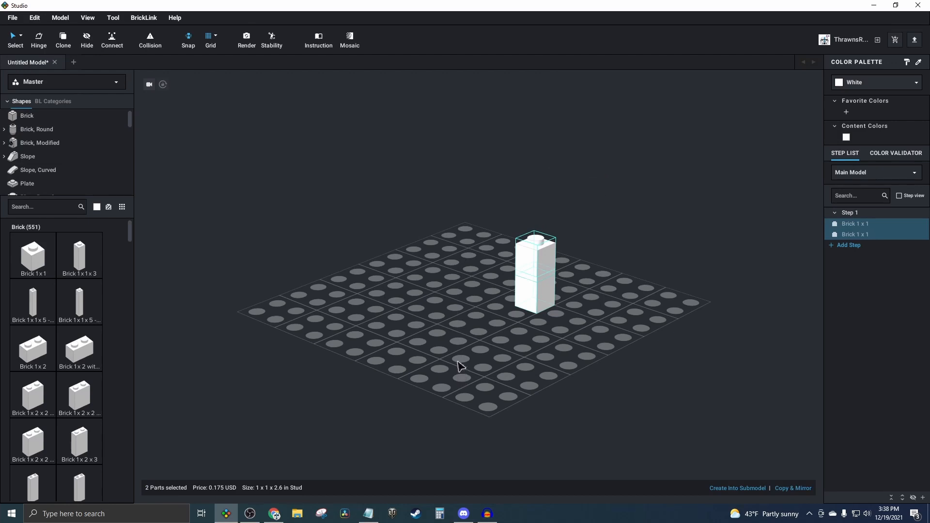
key(Delete)
click(147, 41)
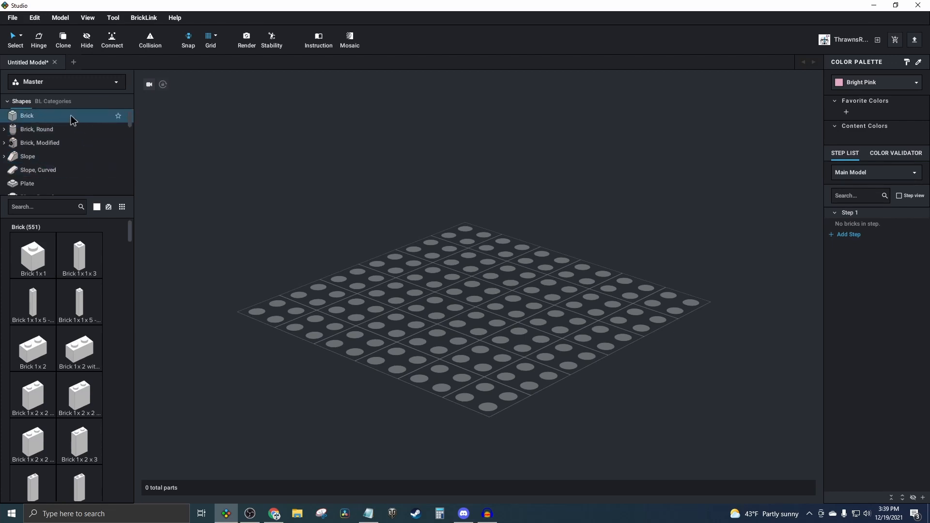
- Expand the Brick, Round, Brick, Modified and Slope shape categories to show their subcategories
scroll(52, 142, down, 3)
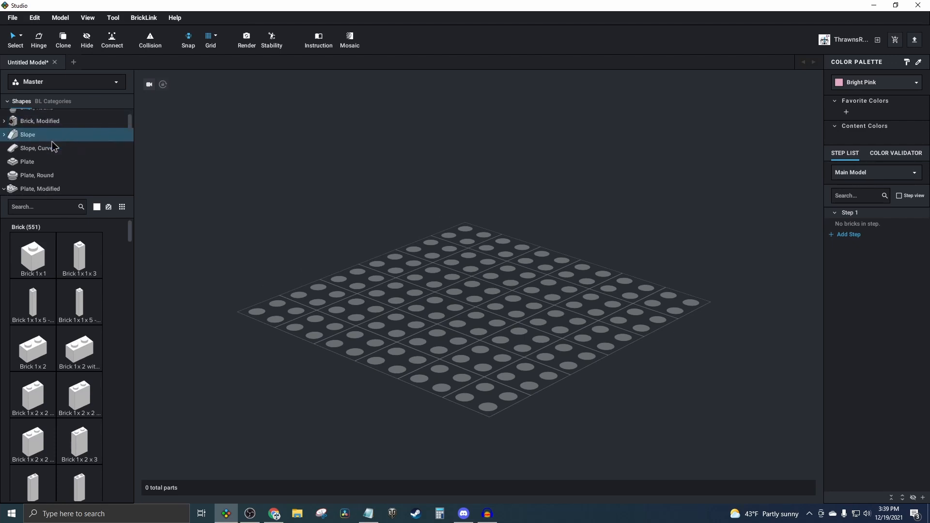
scroll(66, 156, up, 3)
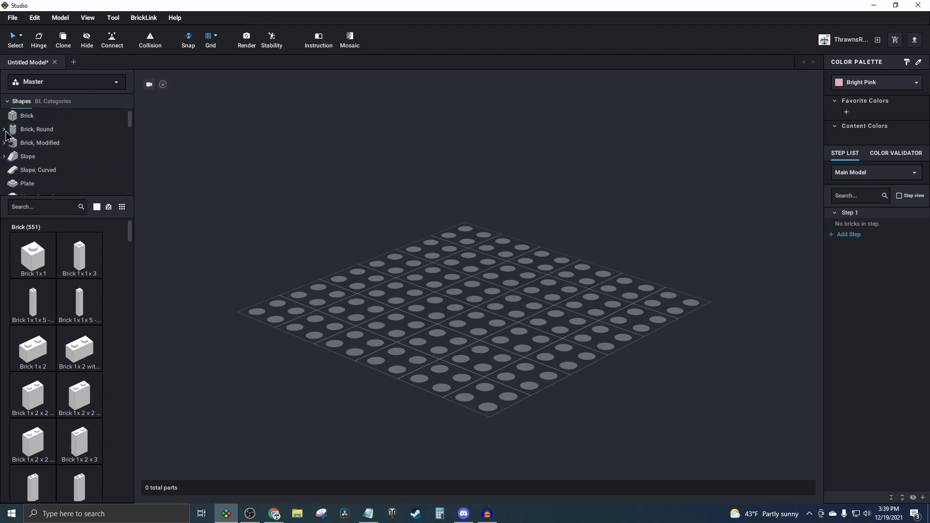
click(5, 129)
scroll(6, 132, down, 3)
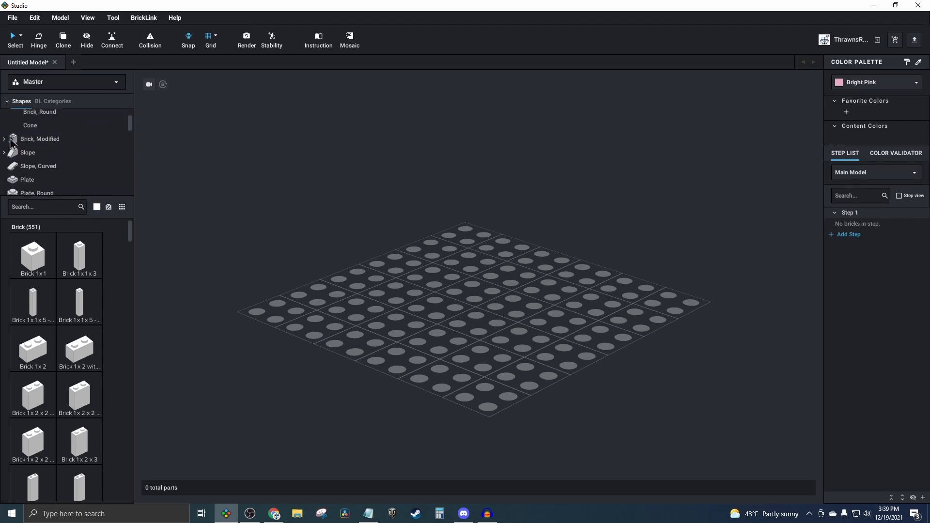
click(5, 133)
scroll(5, 131, down, 3)
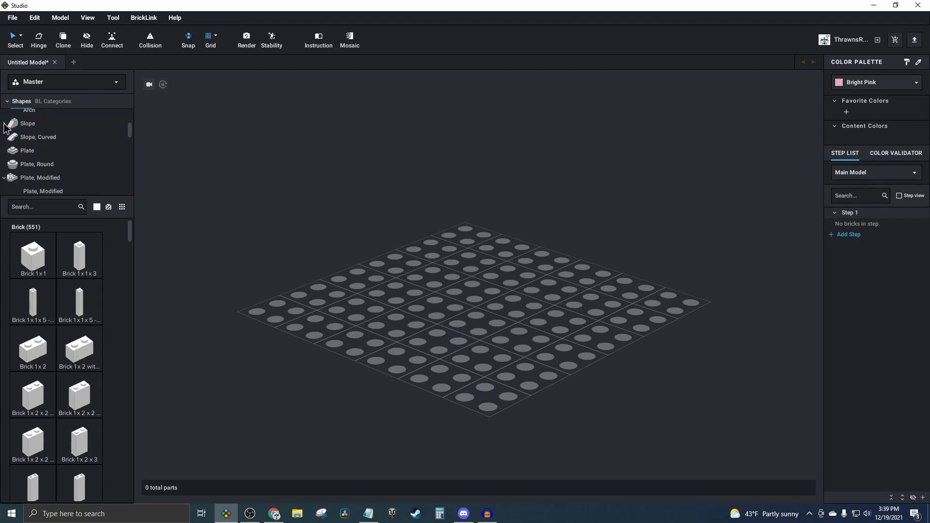
click(4, 125)
- Expand the Bar category and browse the shape categories further down the list, such as Functional and Vehicle
scroll(24, 146, down, 3)
scroll(30, 154, down, 6)
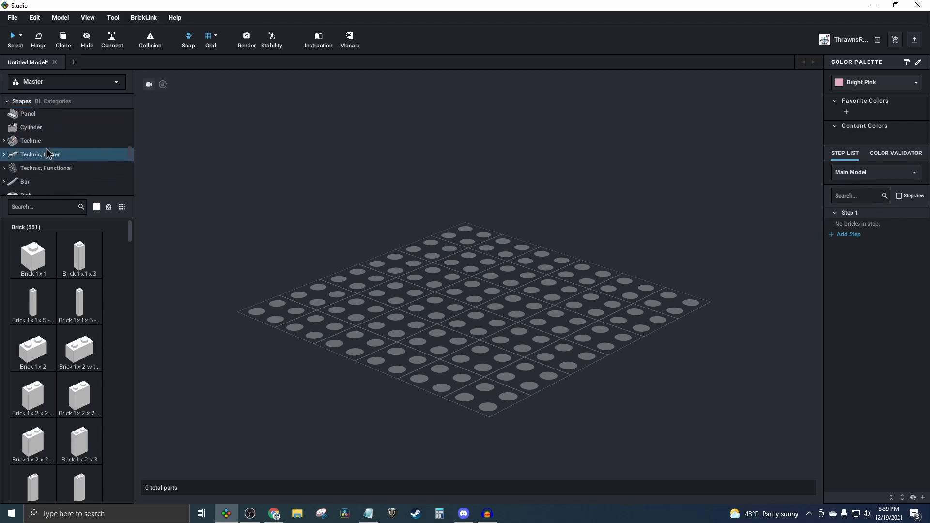
scroll(51, 141, down, 4)
scroll(52, 141, up, 1)
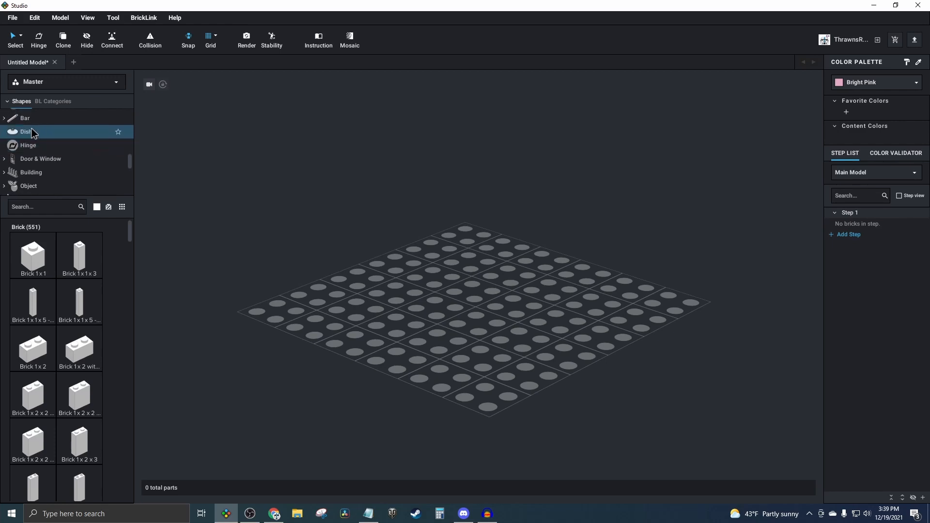
click(5, 121)
scroll(62, 139, down, 1)
scroll(77, 141, down, 5)
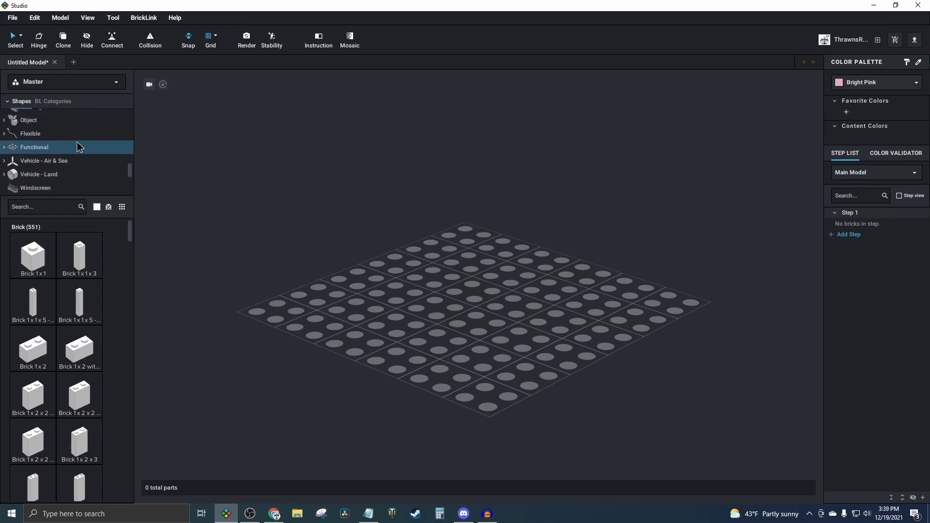
- Look back over the shape categories, from the Technic groups up to Brick at the start of the list
scroll(77, 141, up, 6)
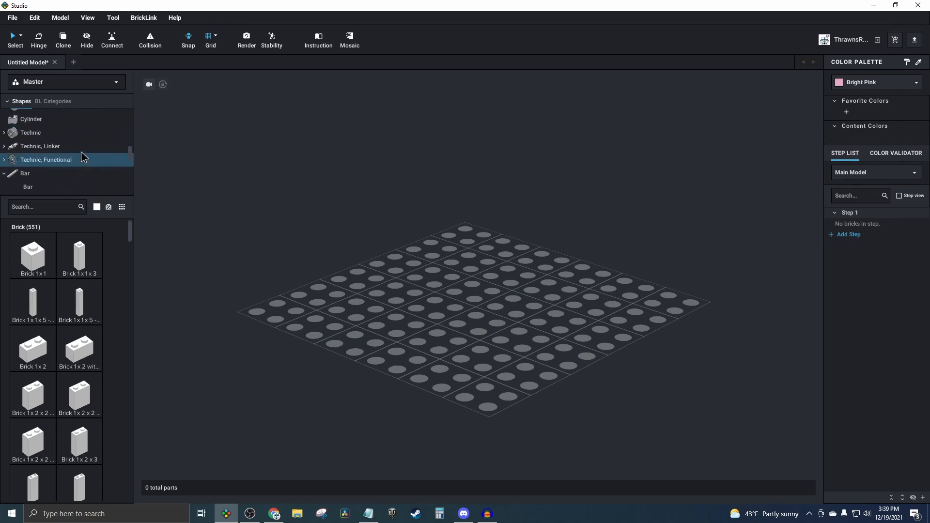
scroll(82, 152, down, 3)
scroll(80, 149, up, 1)
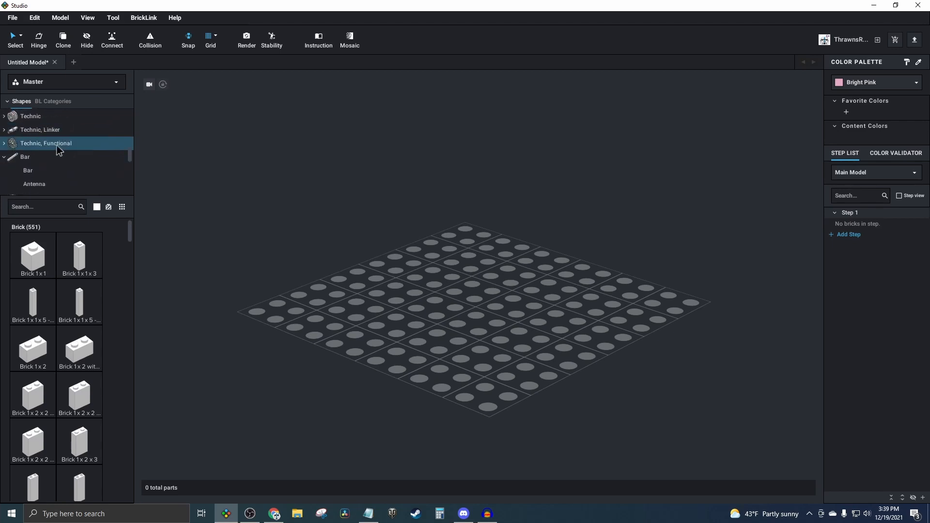
scroll(62, 139, up, 1)
scroll(63, 144, up, 1)
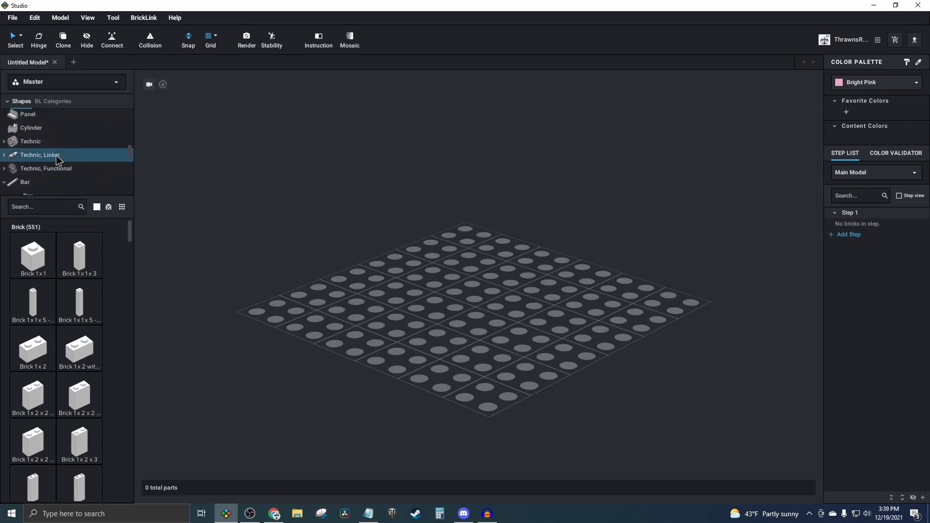
scroll(59, 167, up, 4)
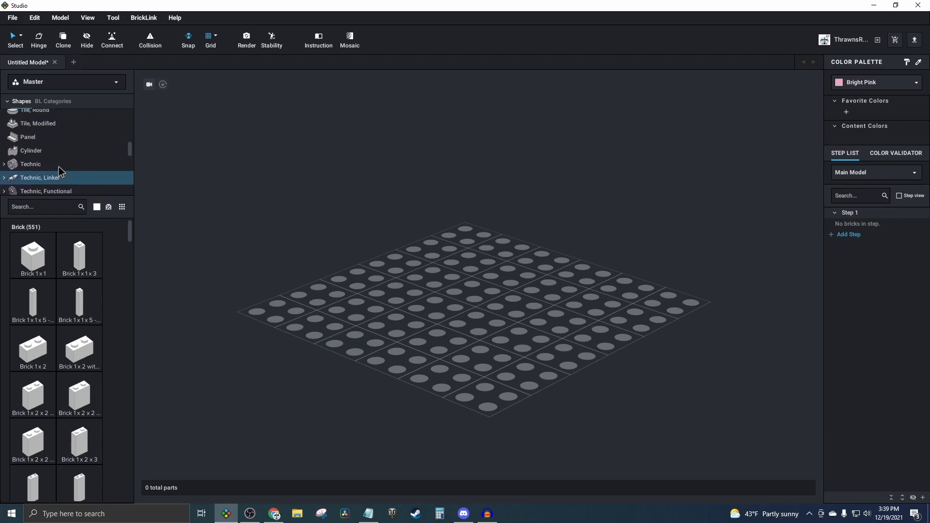
scroll(64, 178, up, 7)
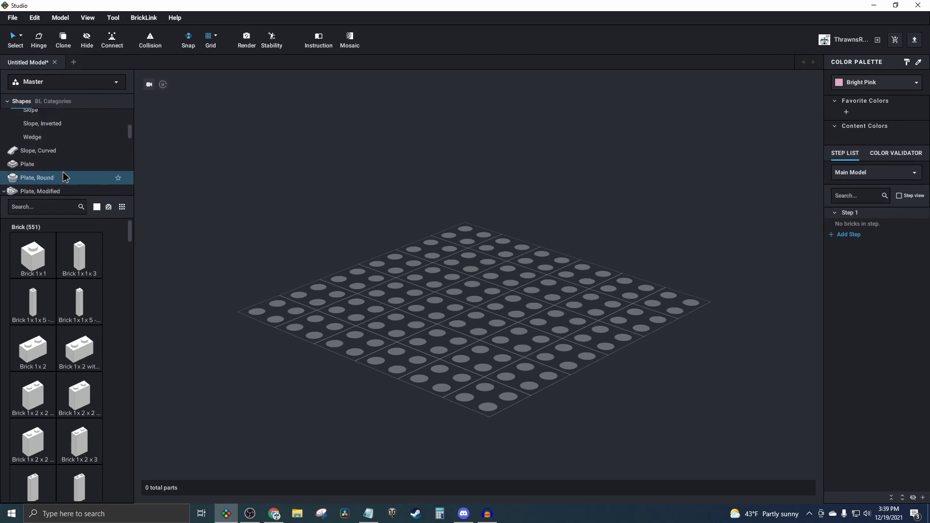
scroll(65, 178, up, 5)
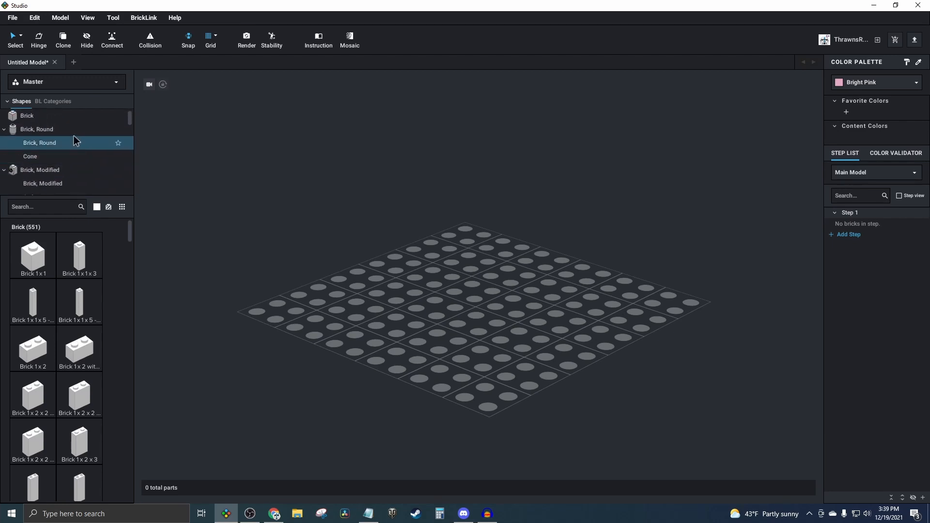
- Display the parts of the Slope category and look through its plain and printed slopes
scroll(73, 150, down, 3)
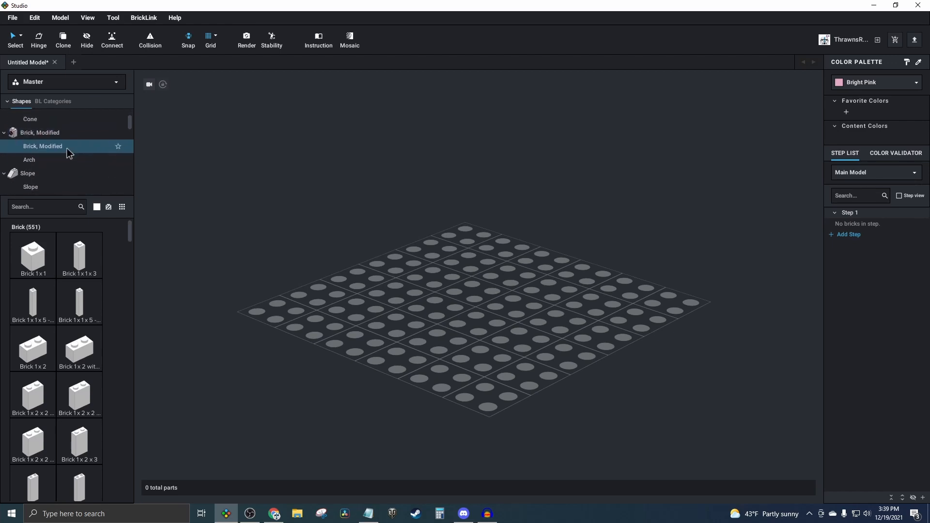
scroll(68, 153, down, 4)
click(60, 140)
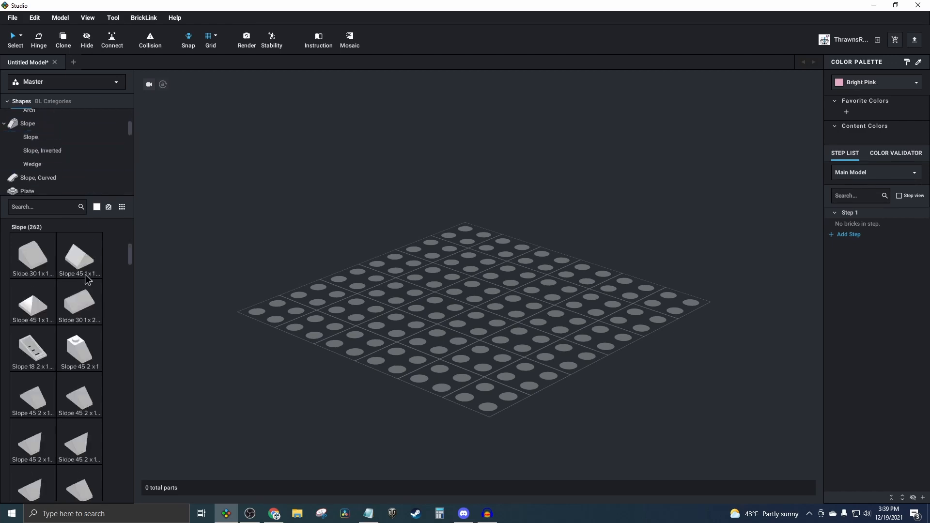
scroll(57, 333, down, 3)
scroll(57, 333, down, 10)
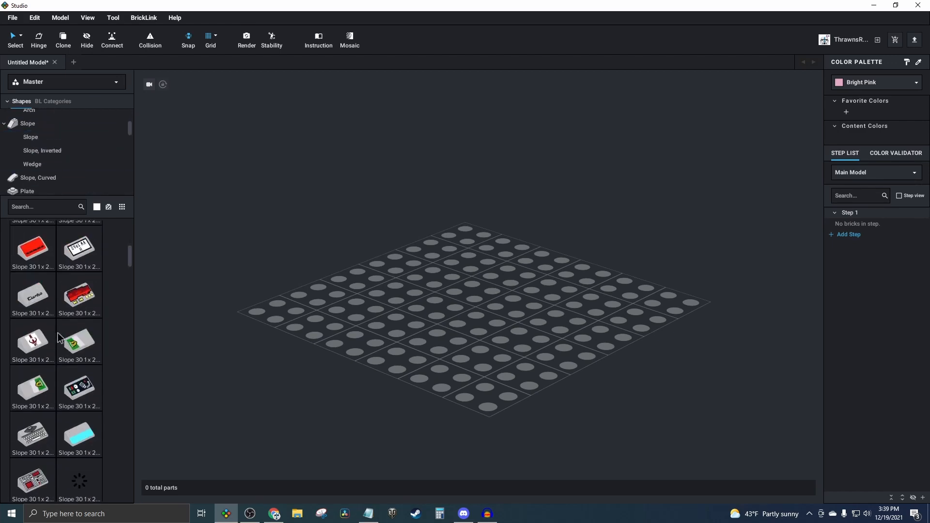
scroll(57, 338, up, 2)
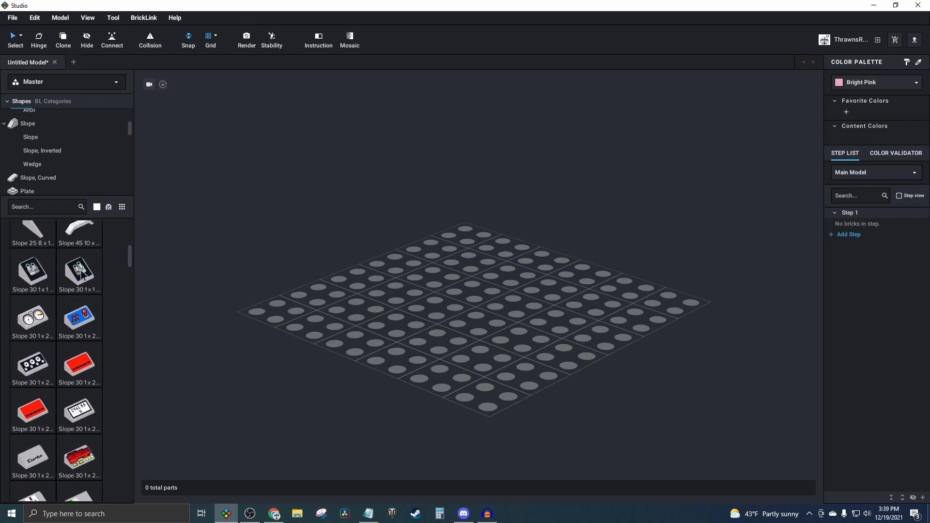
scroll(63, 365, up, 6)
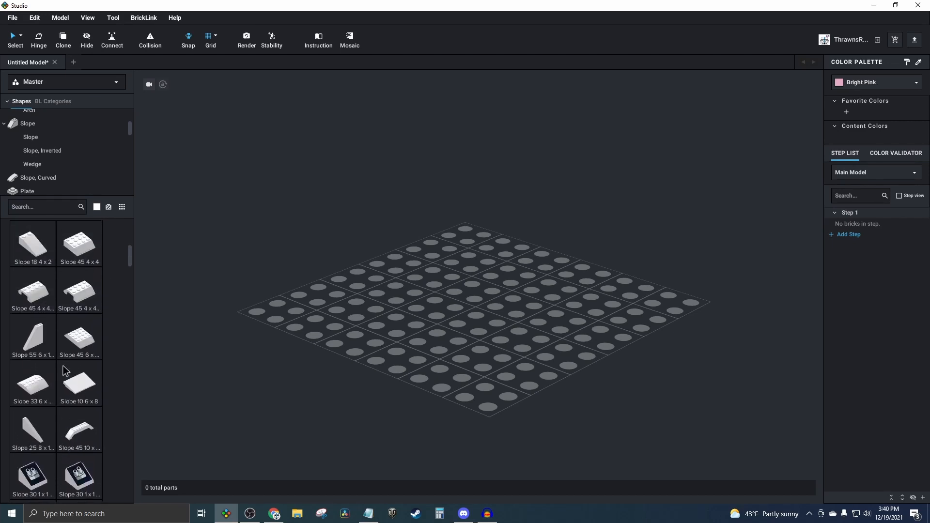
- Filter the decorated parts out of the part list, look through the plain slopes, and show decorated parts again
click(107, 207)
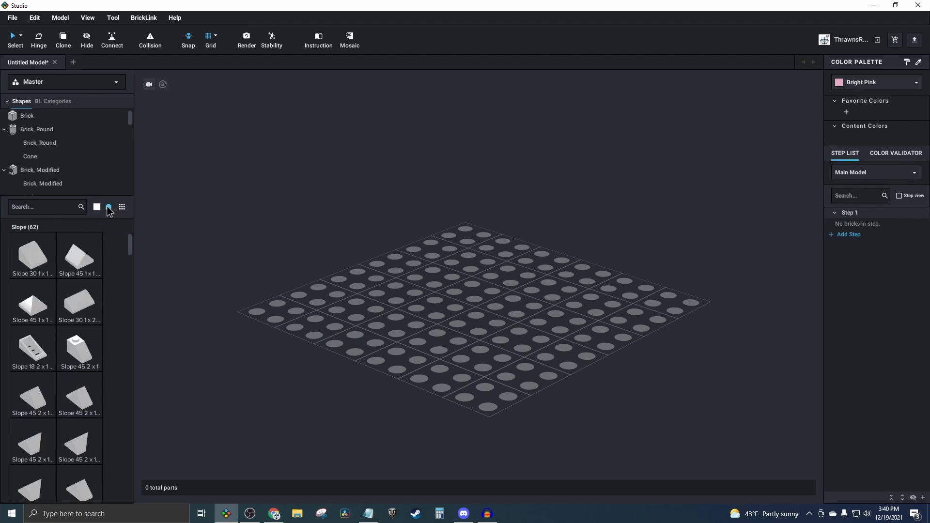
scroll(99, 273, down, 10)
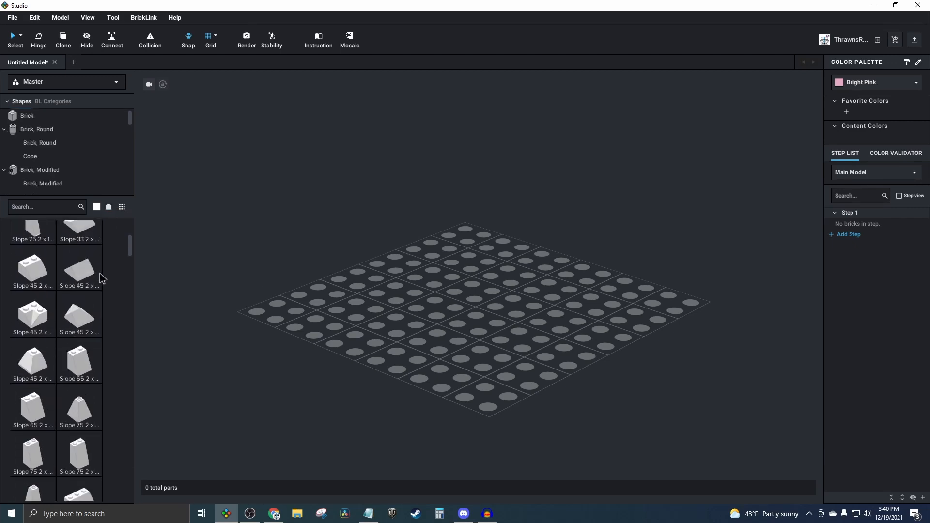
scroll(100, 274, down, 10)
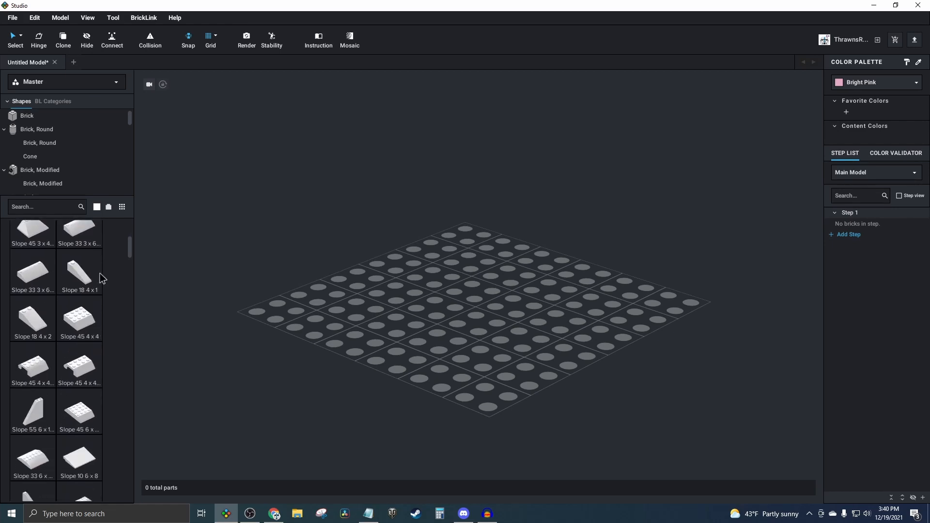
scroll(100, 273, down, 3)
scroll(108, 223, up, 2)
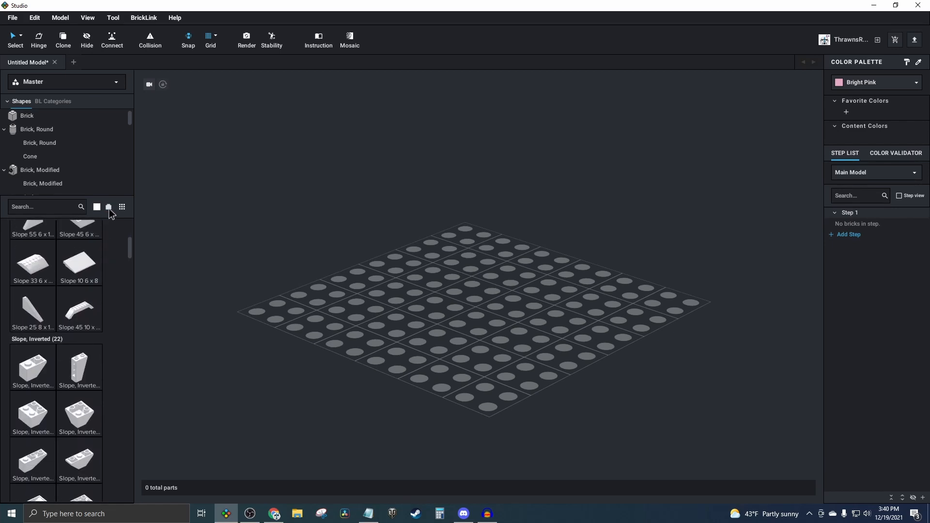
click(109, 207)
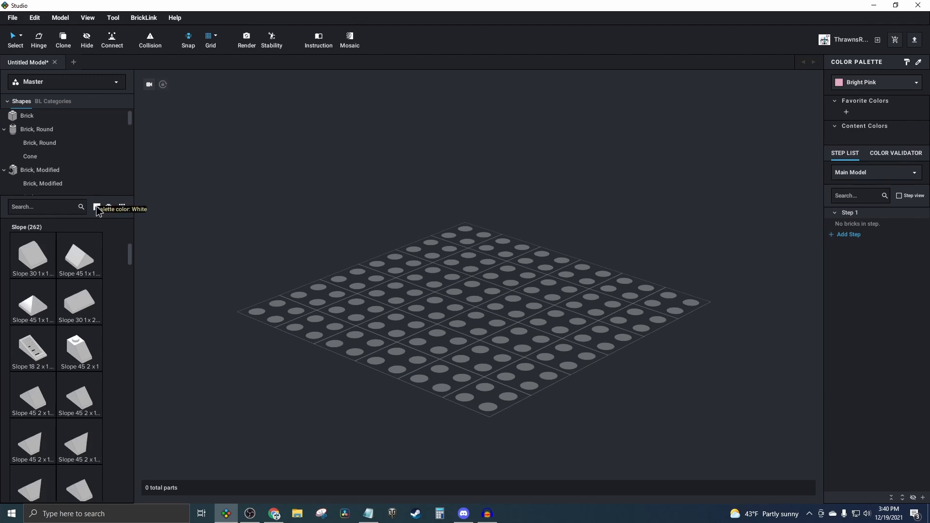
- Place one white Slope 30 1 x 1 x 2/3 near the back of the grid and stop placing
drag(33, 254, 439, 266)
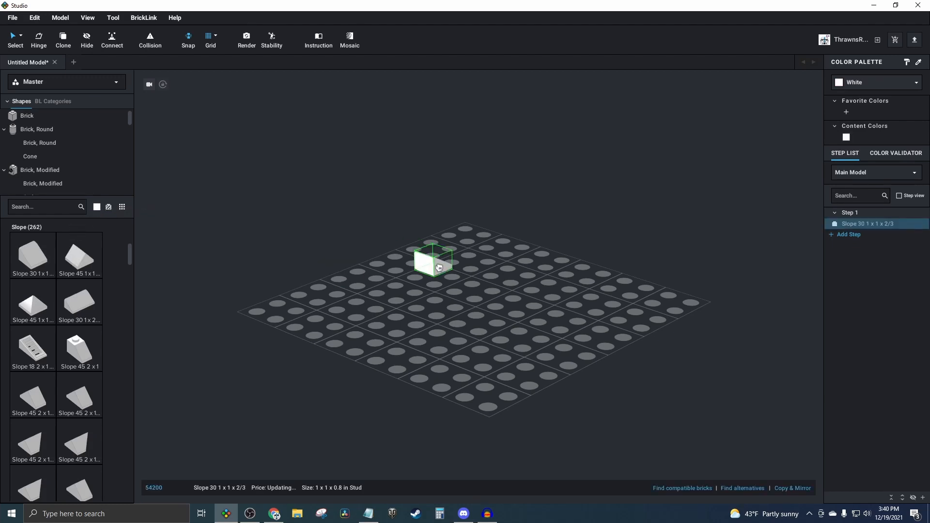
click(439, 267)
key(Escape)
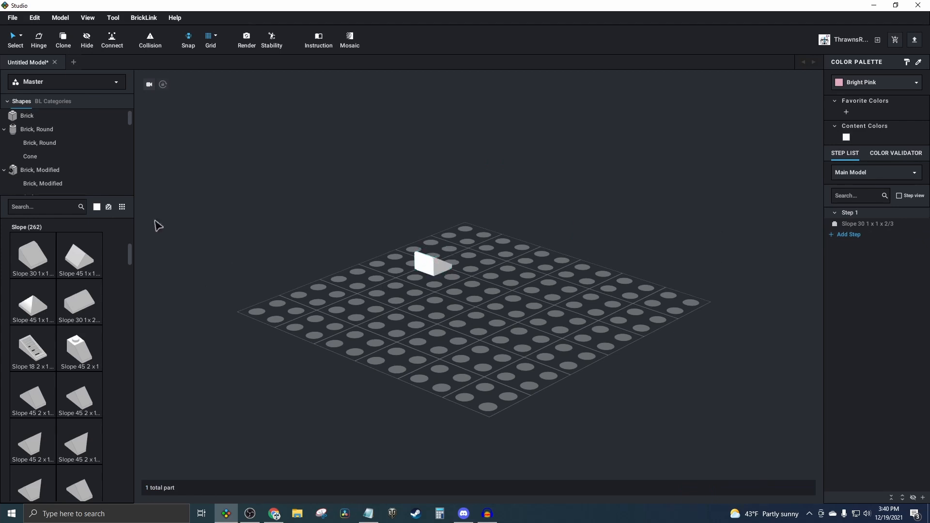
- Set the part palette color to Black and place a Slope 30 1 x 1 x 2/3 directly beside the white one
click(97, 207)
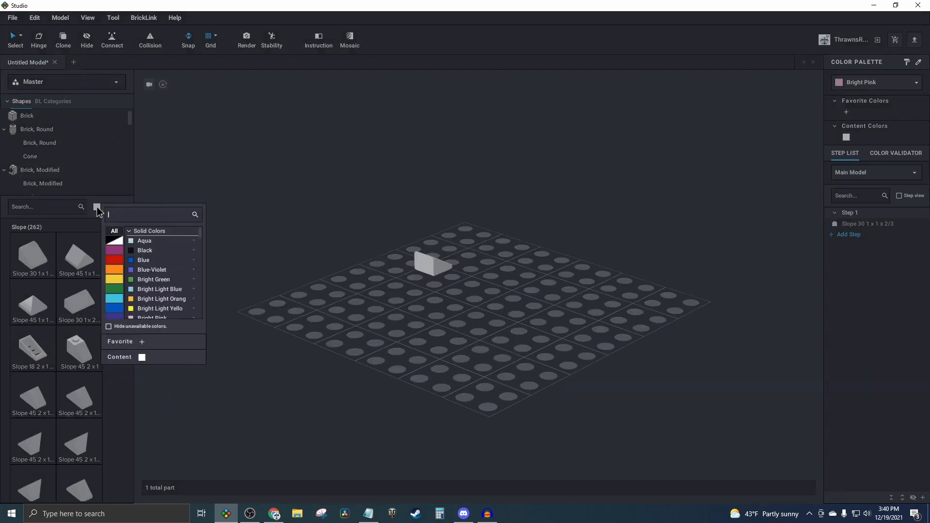
click(148, 253)
click(25, 254)
click(456, 269)
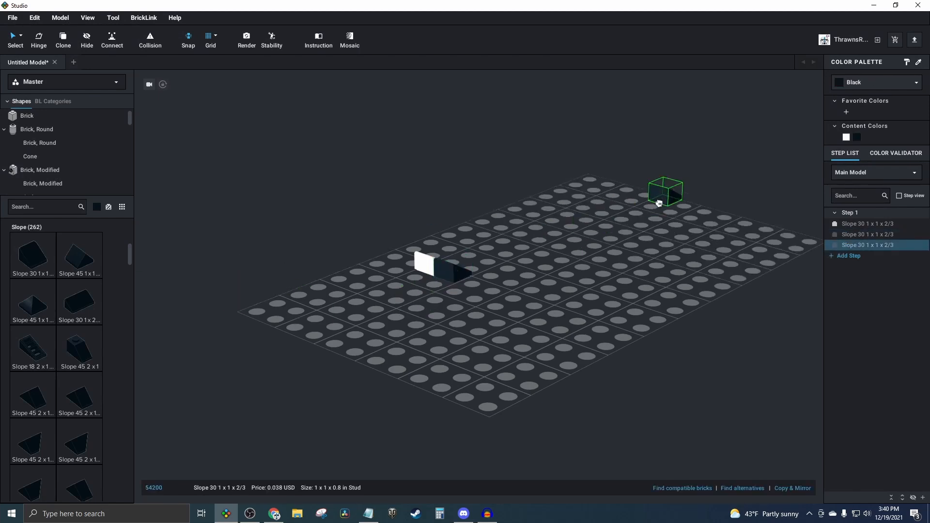
key(Escape)
- Select the slopes on the grid together and delete them
drag(564, 206, 363, 325)
key(Delete)
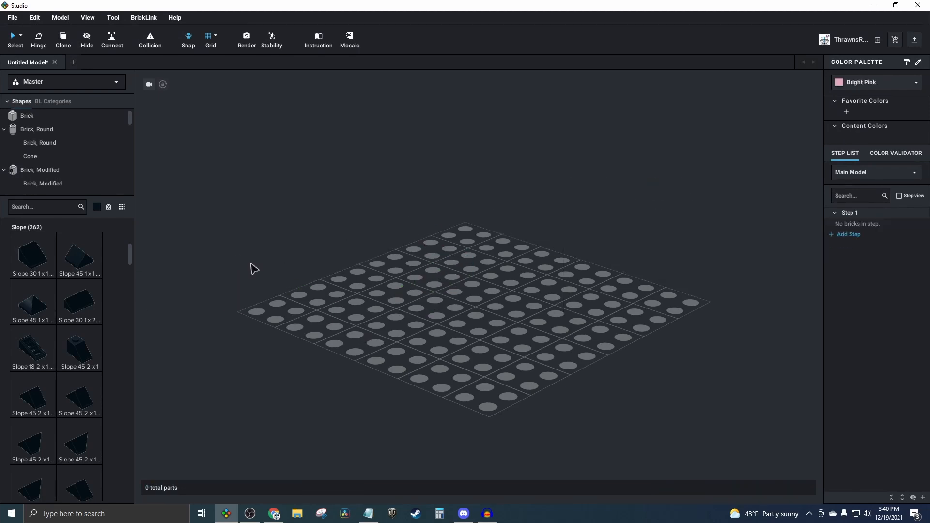
- Look through the solid colors available for the part palette, from Aqua down past Sand Purple
click(98, 210)
scroll(153, 280, down, 5)
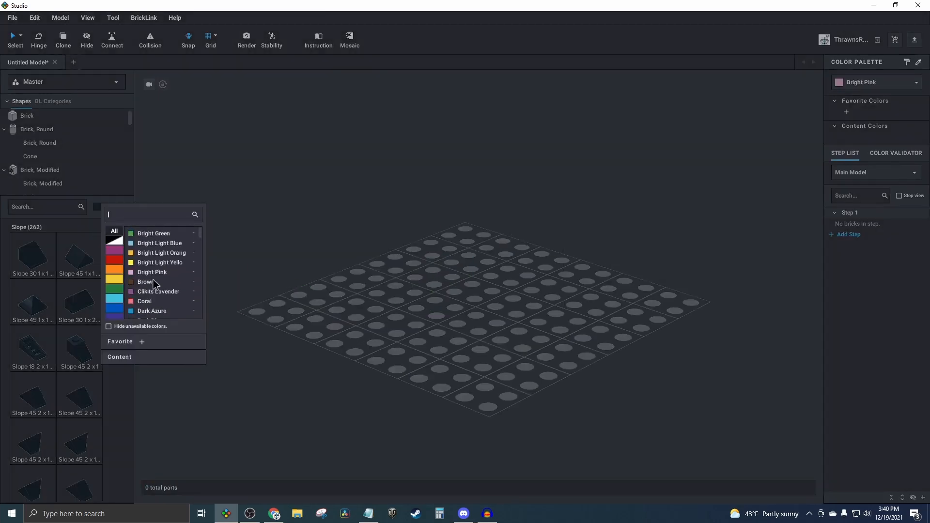
scroll(154, 276, down, 10)
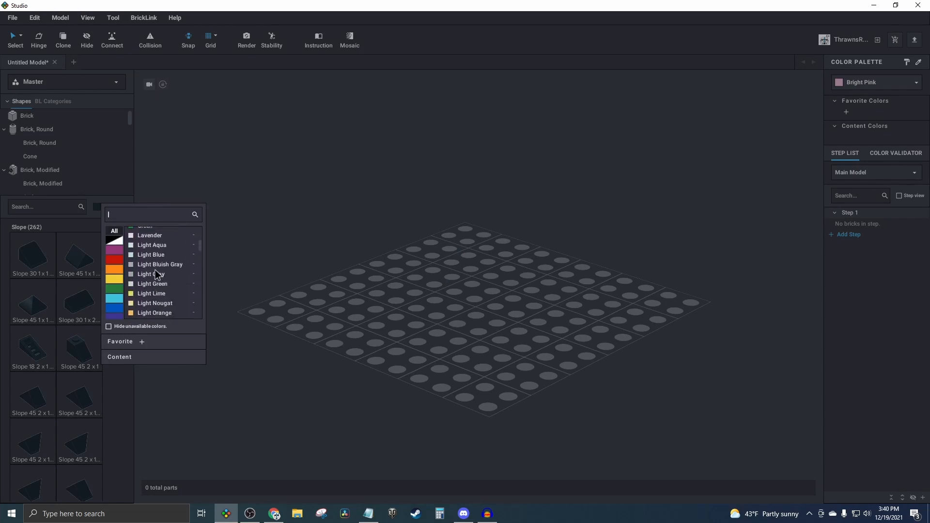
scroll(155, 269, down, 10)
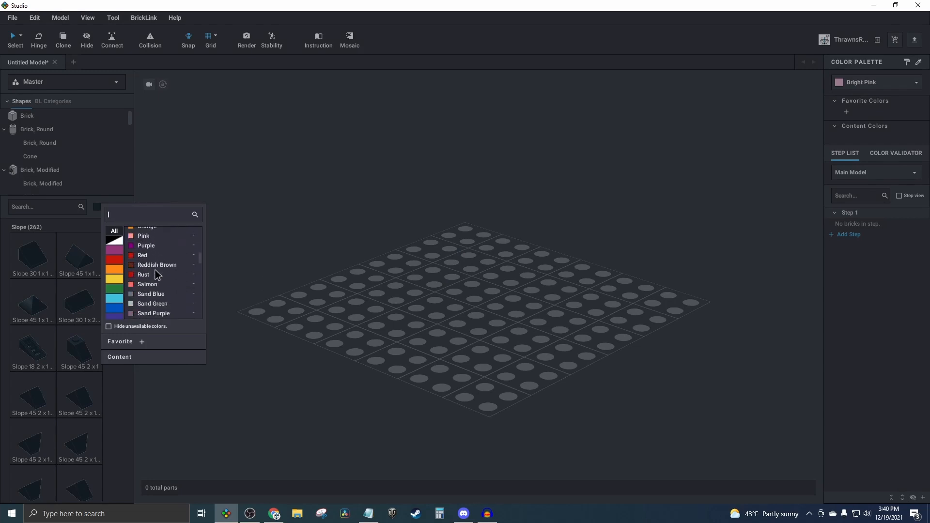
scroll(155, 269, down, 3)
click(134, 280)
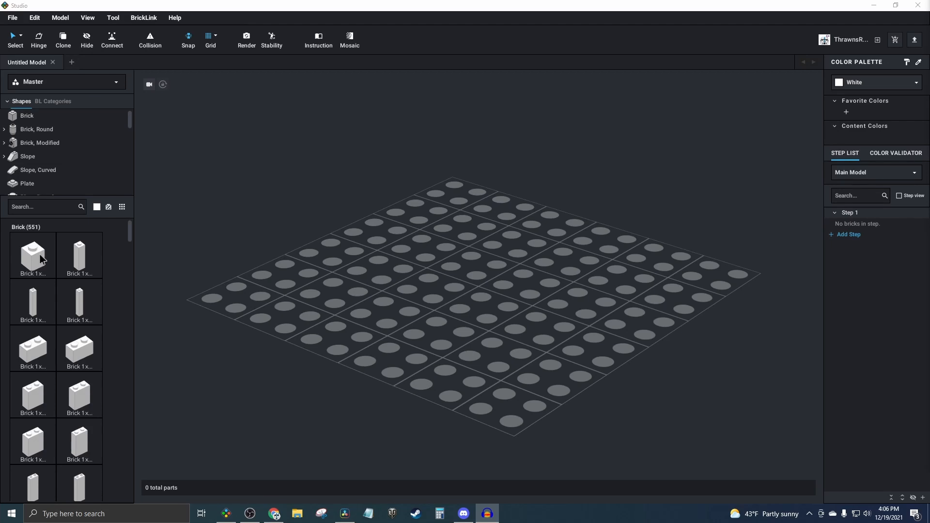
- Place four white Brick 1 x 1 parts spread apart on the grid, stop placing, and select them together
drag(41, 260, 473, 230)
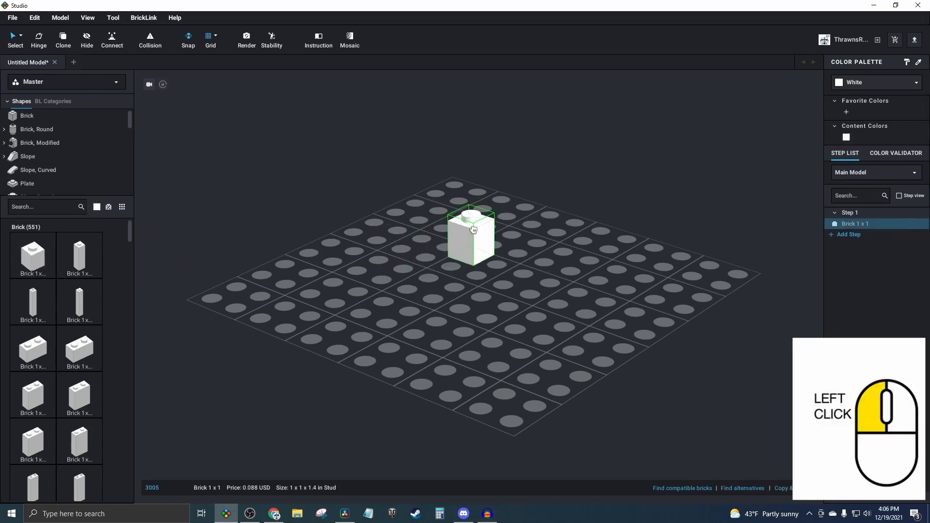
click(474, 230)
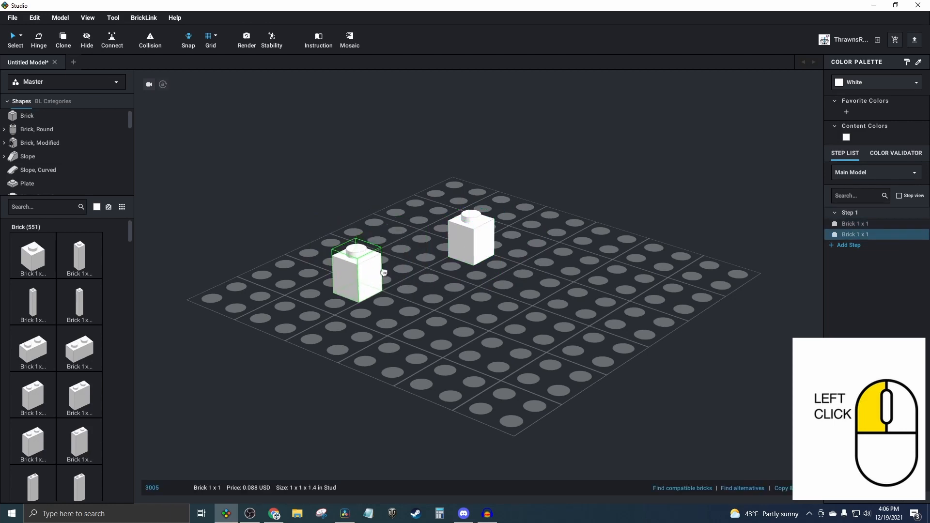
click(599, 217)
click(359, 240)
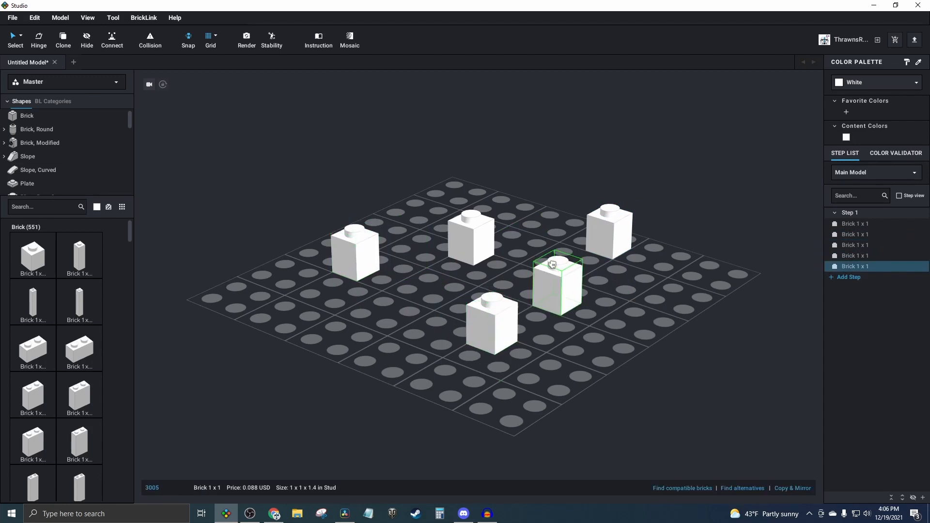
key(Escape)
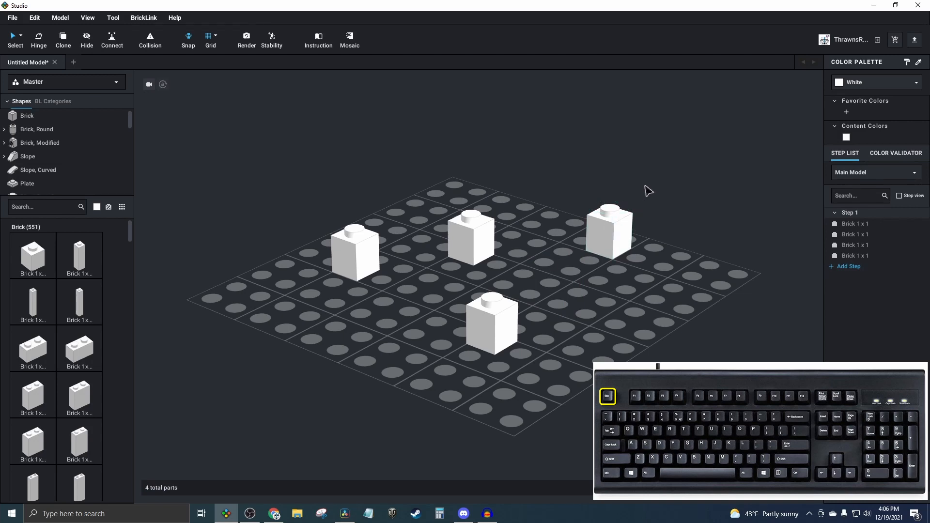
drag(655, 170, 249, 400)
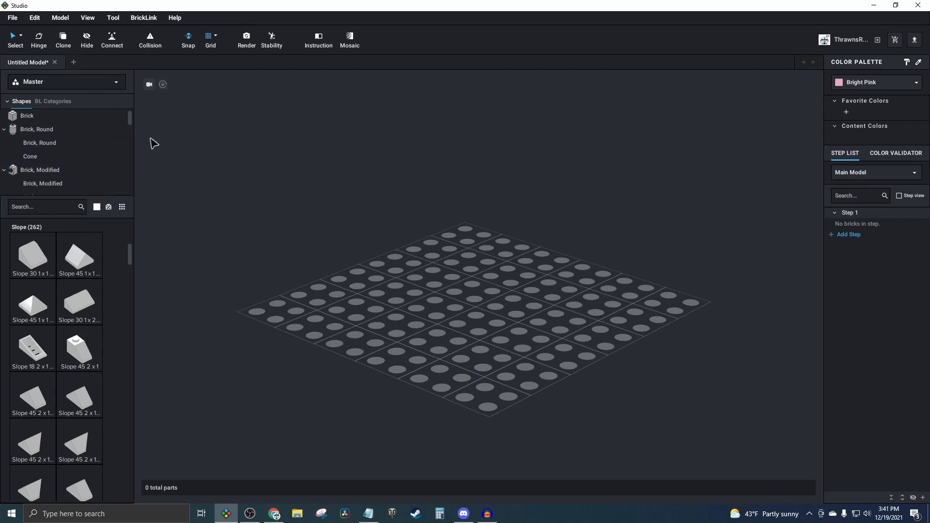
click(115, 83)
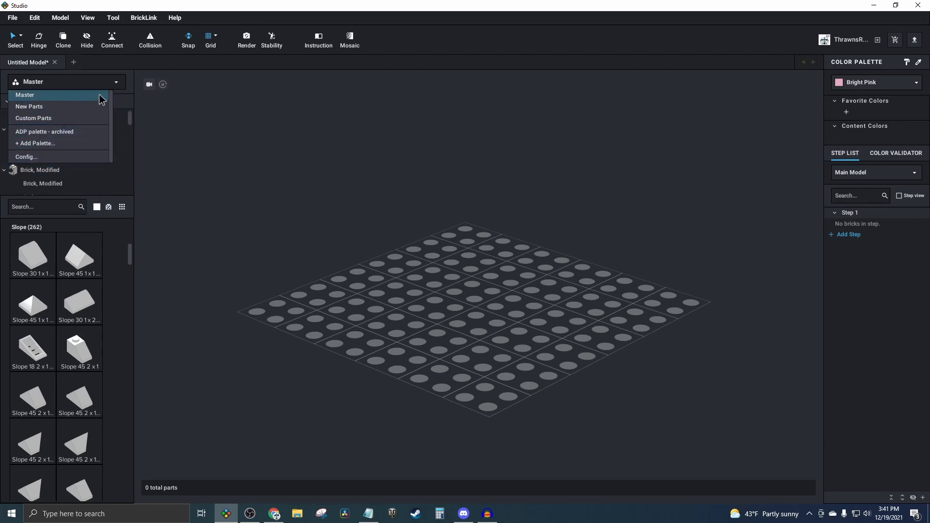
click(116, 82)
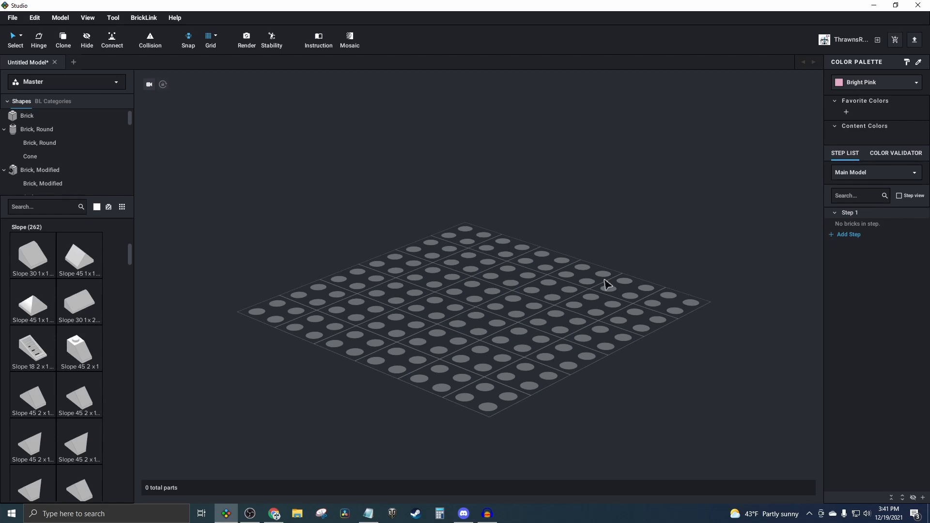
- Show the Brick category and place three white Brick 1 x 1 parts spaced across the grid, then stop placing
click(26, 115)
drag(34, 255, 416, 267)
click(417, 267)
click(515, 273)
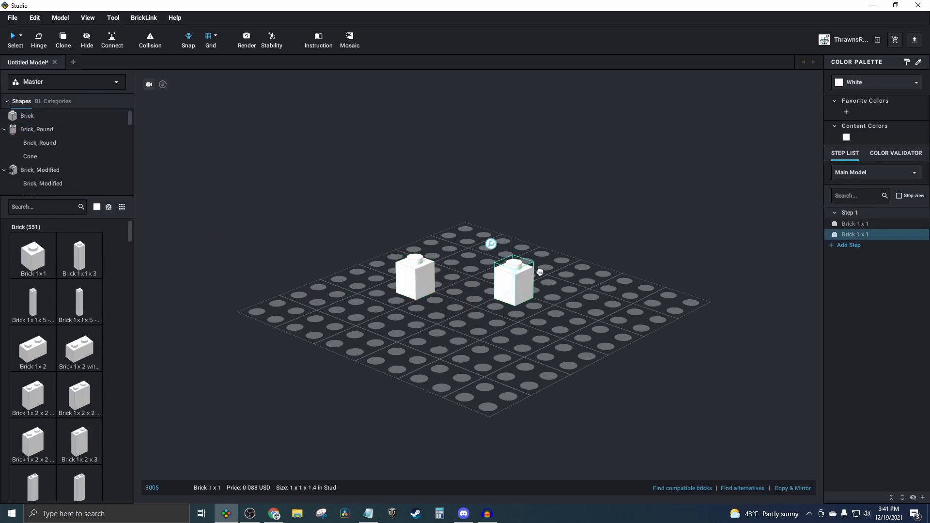
click(633, 272)
key(Escape)
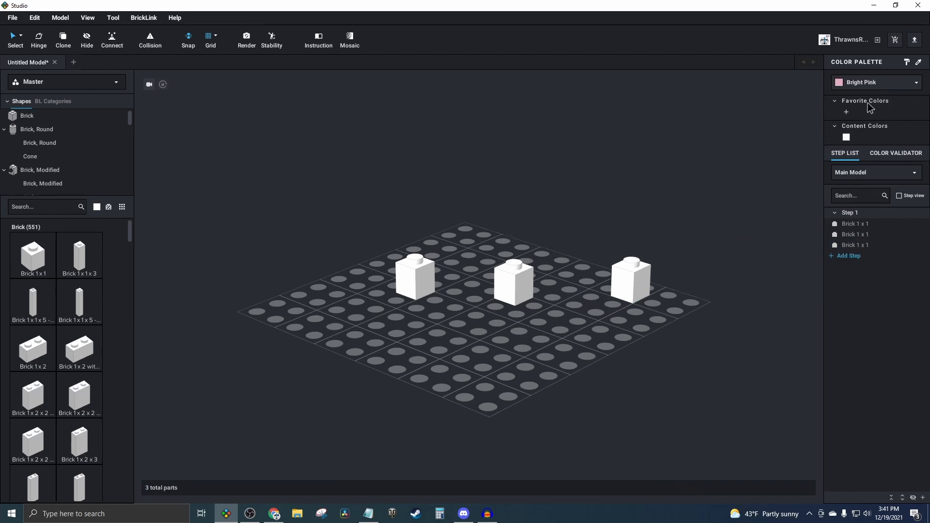
- Change the color of the rightmost Brick 1 x 1 to Blue and deselect it
click(628, 290)
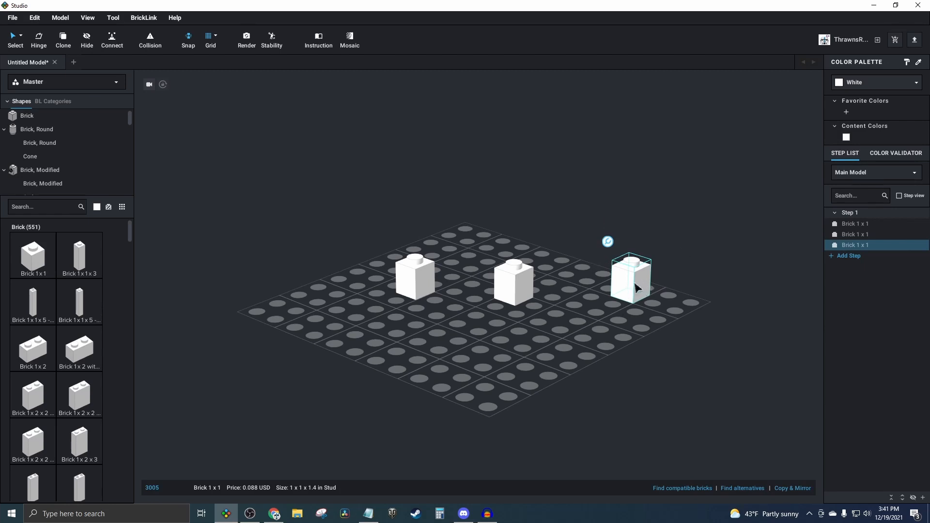
click(879, 84)
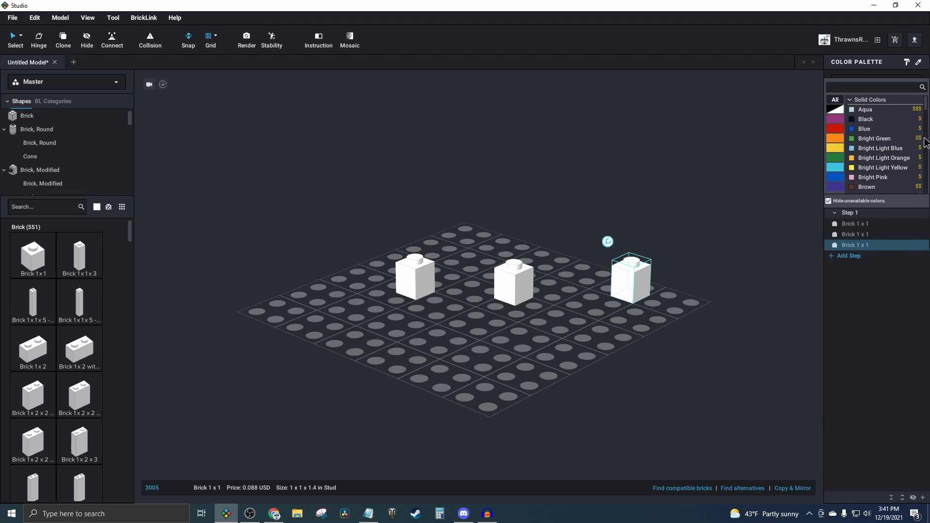
scroll(923, 146, down, 3)
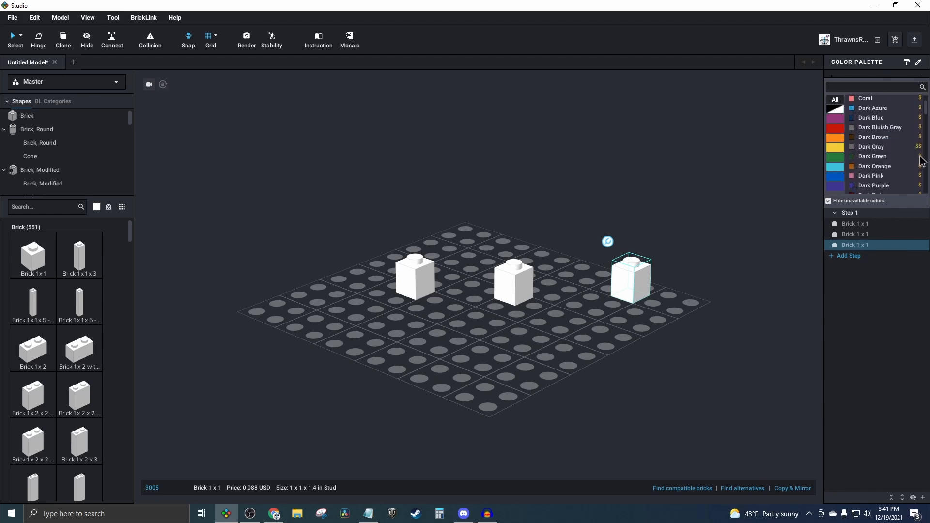
scroll(922, 160, up, 3)
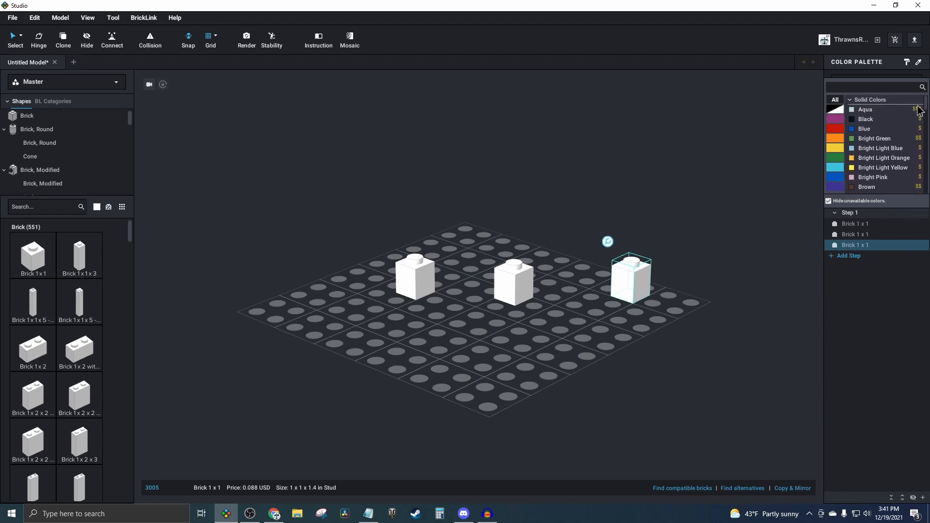
scroll(919, 116, down, 7)
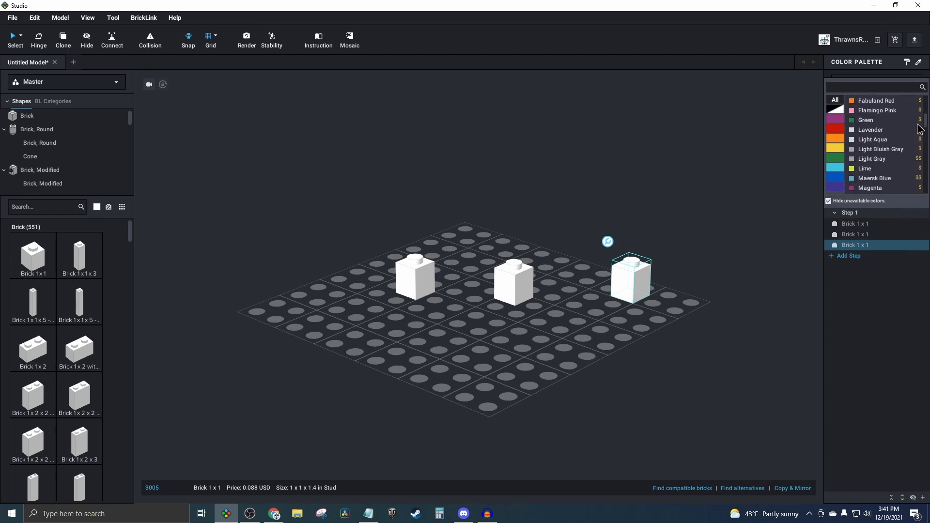
scroll(920, 129, down, 6)
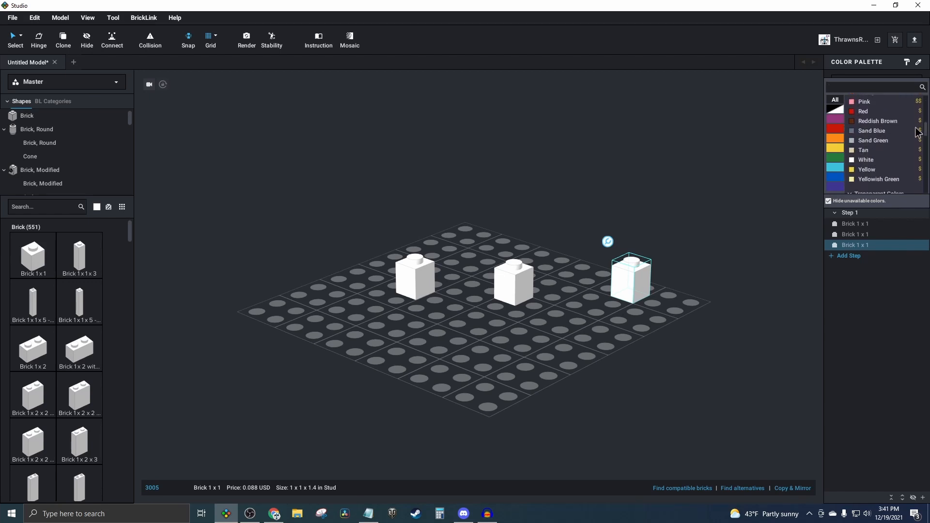
scroll(918, 132, down, 5)
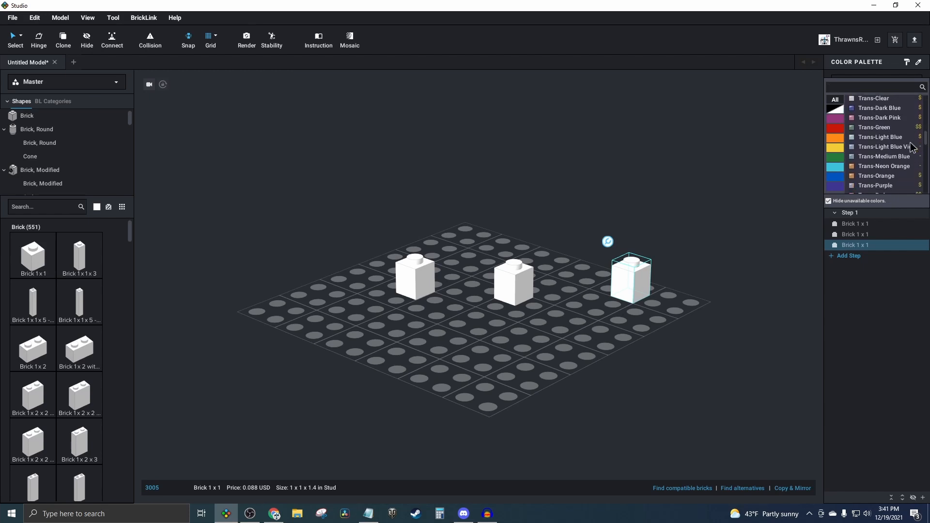
scroll(915, 143, down, 2)
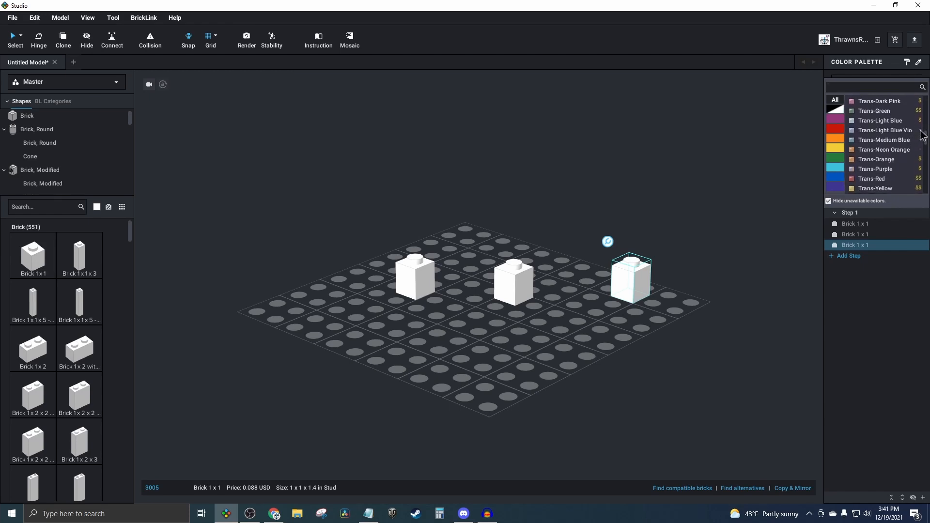
scroll(885, 152, up, 10)
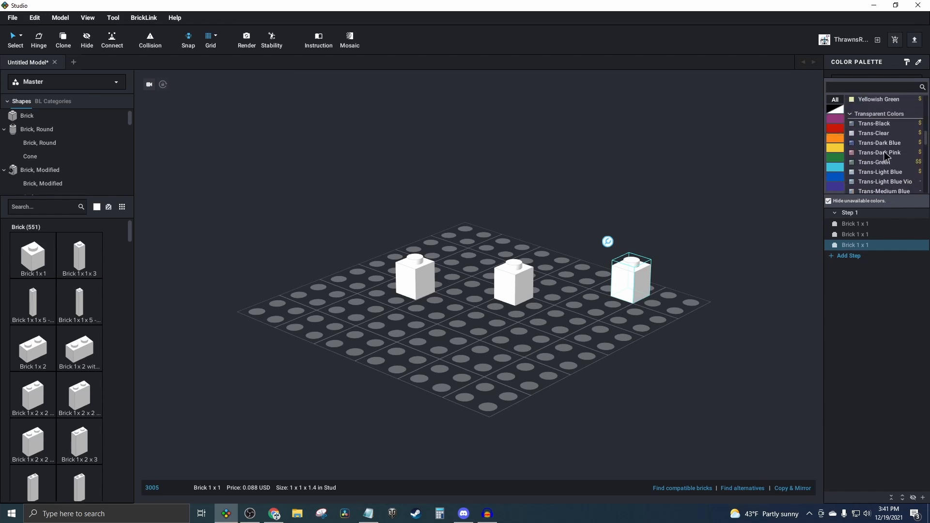
scroll(885, 154, up, 7)
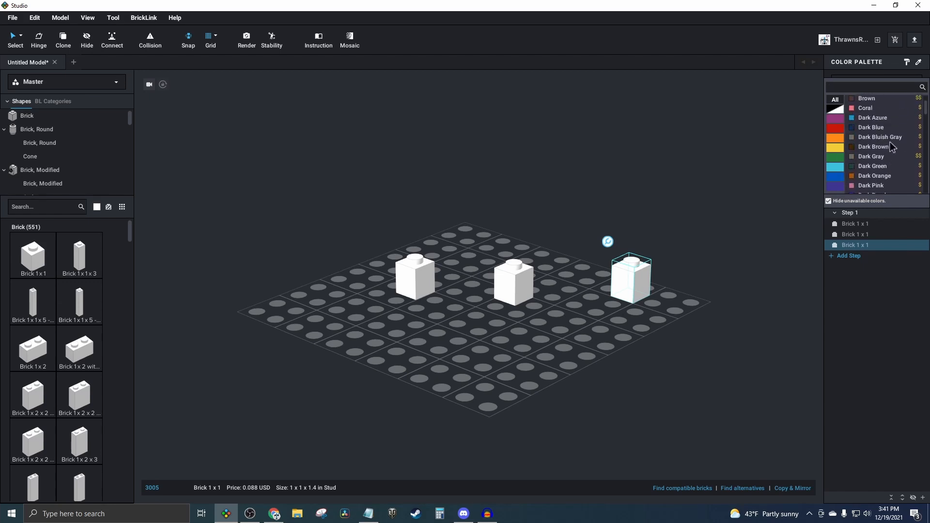
click(872, 129)
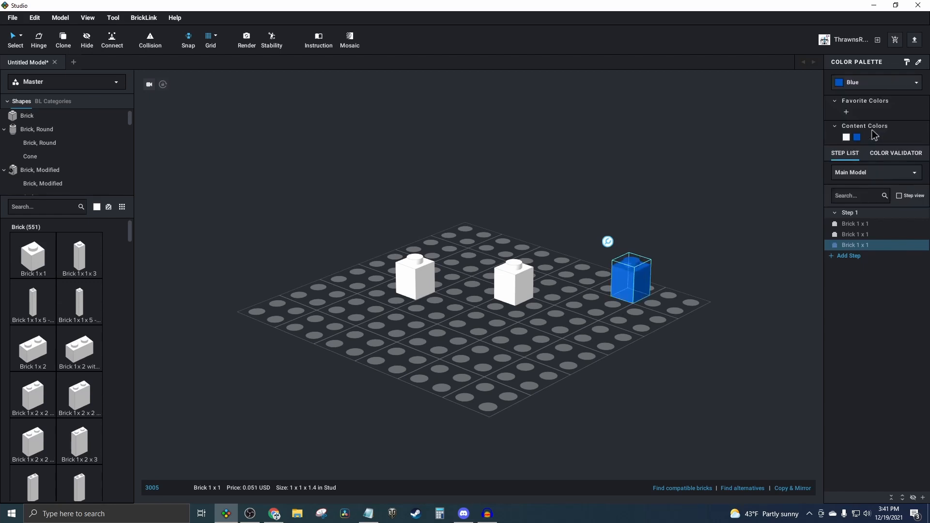
click(650, 188)
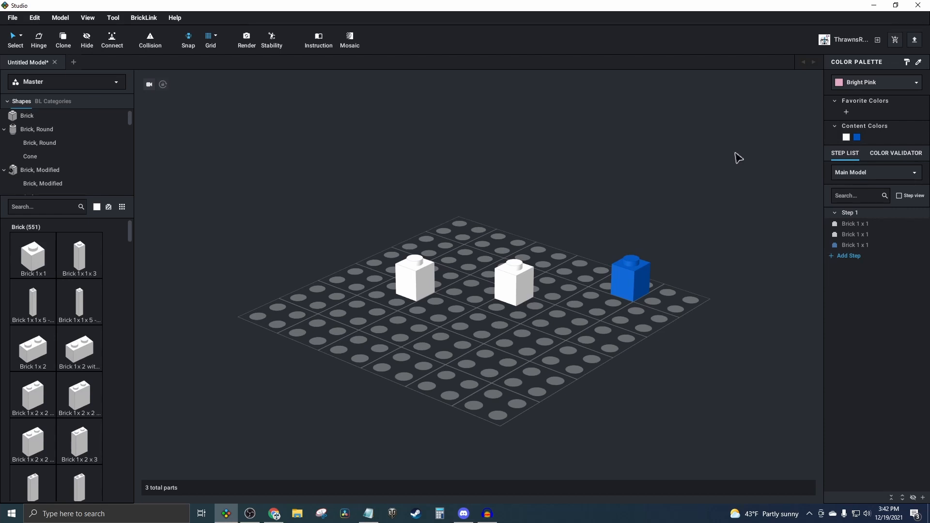
- Select all three bricks and recolor them together to a light gray, then deselect them
drag(736, 148, 295, 400)
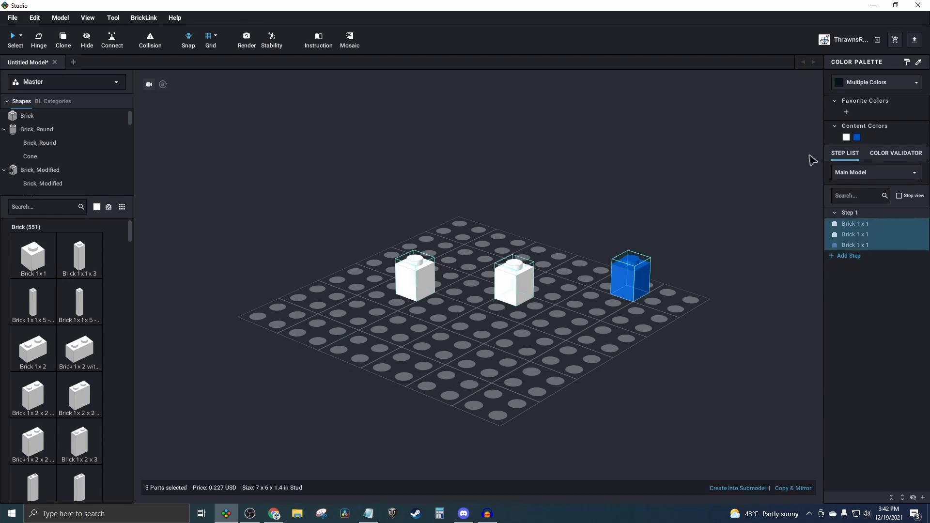
click(905, 83)
scroll(877, 138, down, 10)
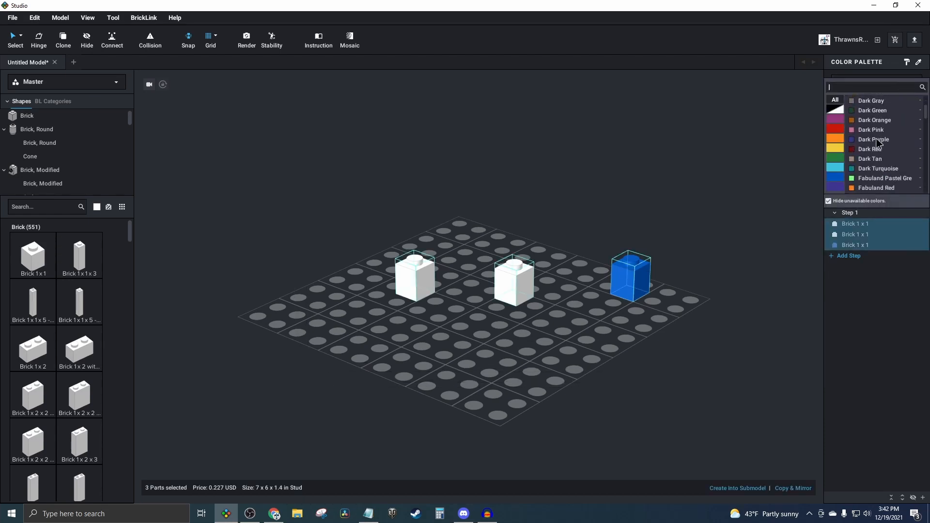
click(878, 120)
click(518, 159)
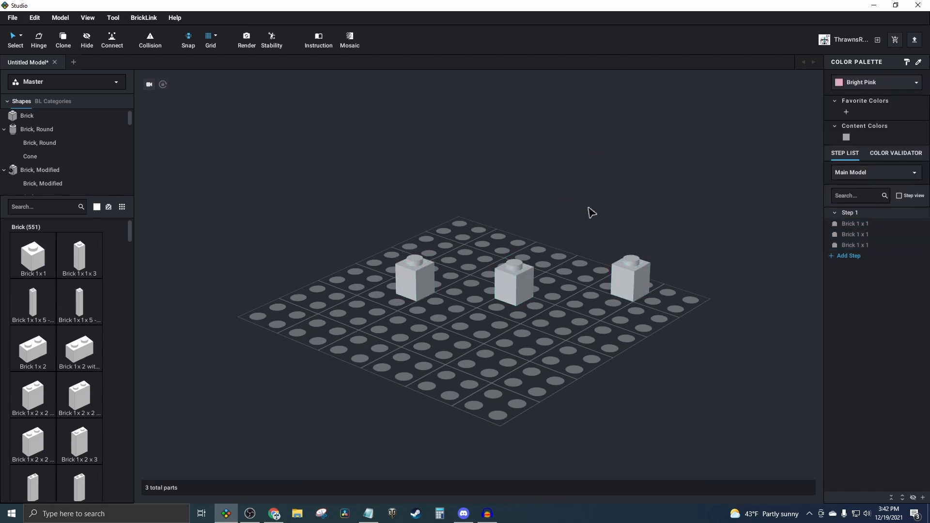
- Select the three gray bricks and change their color to White
drag(705, 208, 172, 359)
click(905, 83)
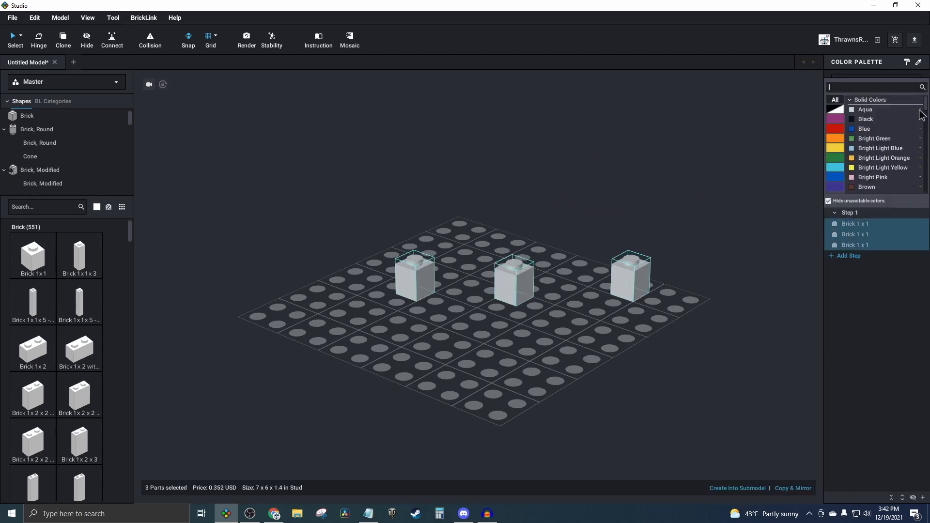
scroll(879, 161, down, 10)
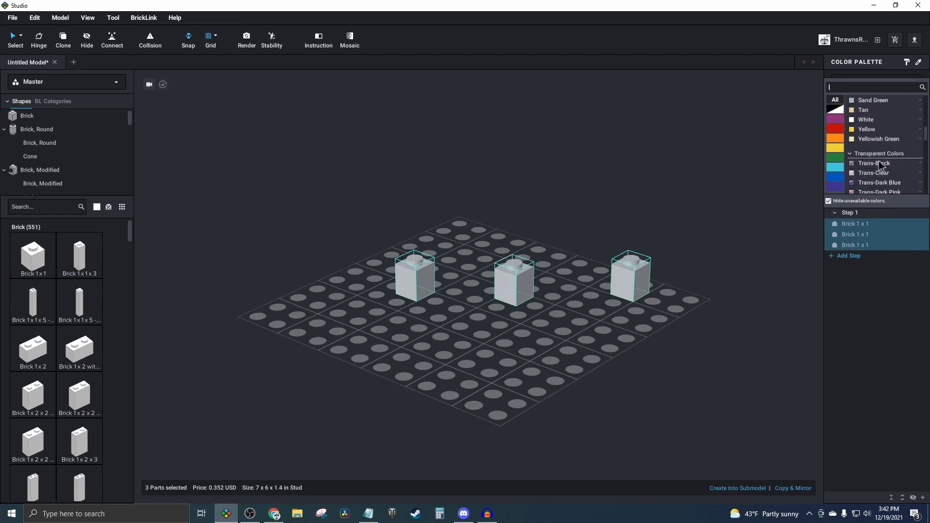
click(867, 112)
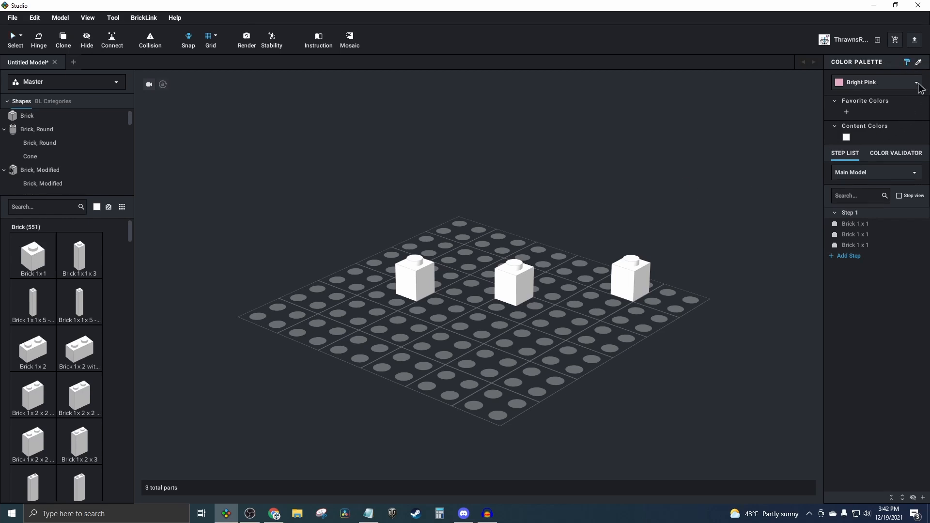
- Paint the three white bricks Aqua one by one with the paint tool, then leave the tool
click(917, 84)
click(869, 110)
click(638, 279)
click(514, 285)
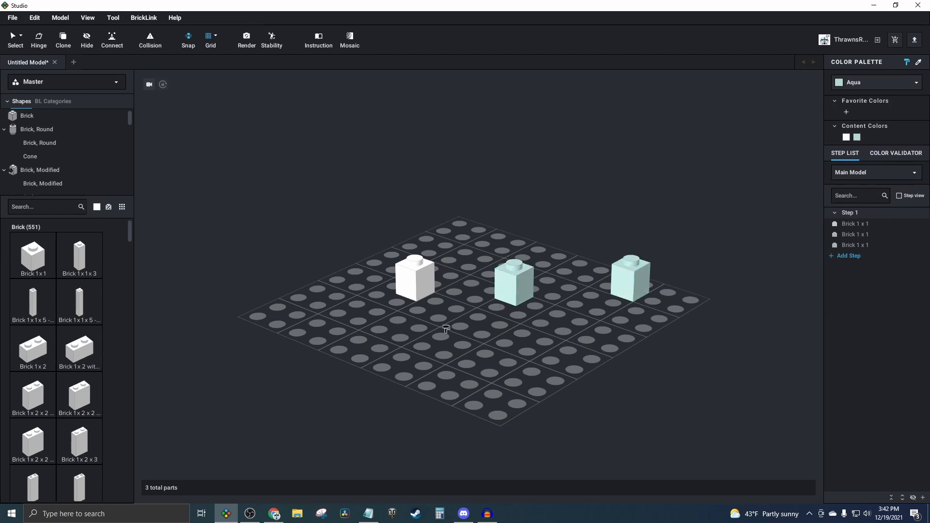
click(415, 285)
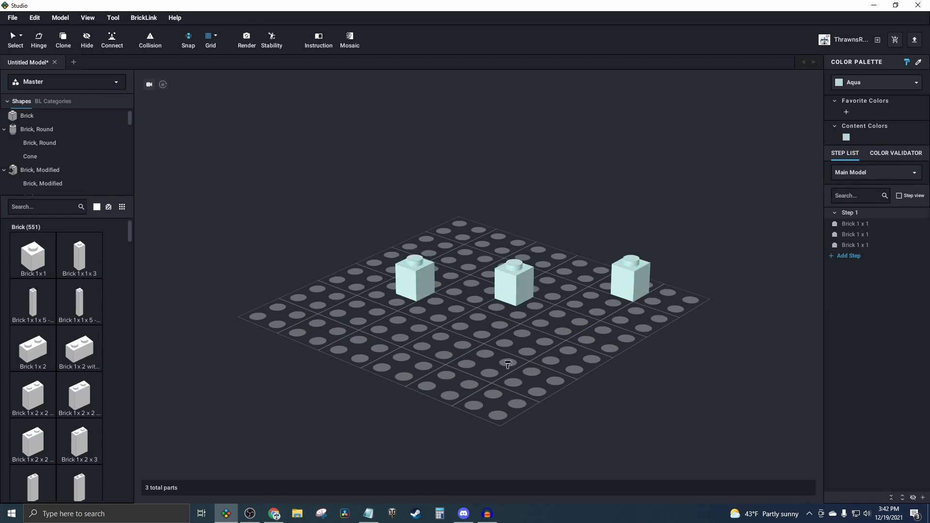
click(906, 62)
- Change the color of the rightmost Aqua brick to Black
click(620, 271)
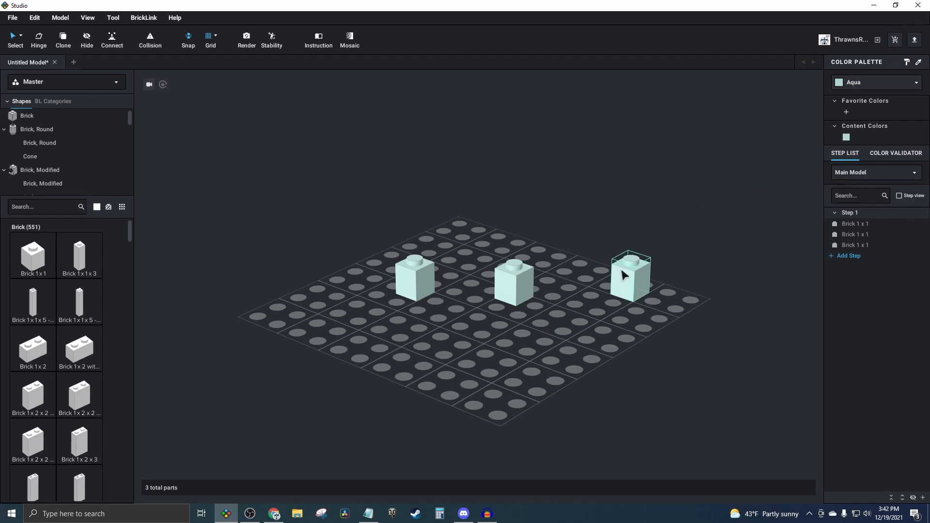
click(897, 83)
click(866, 119)
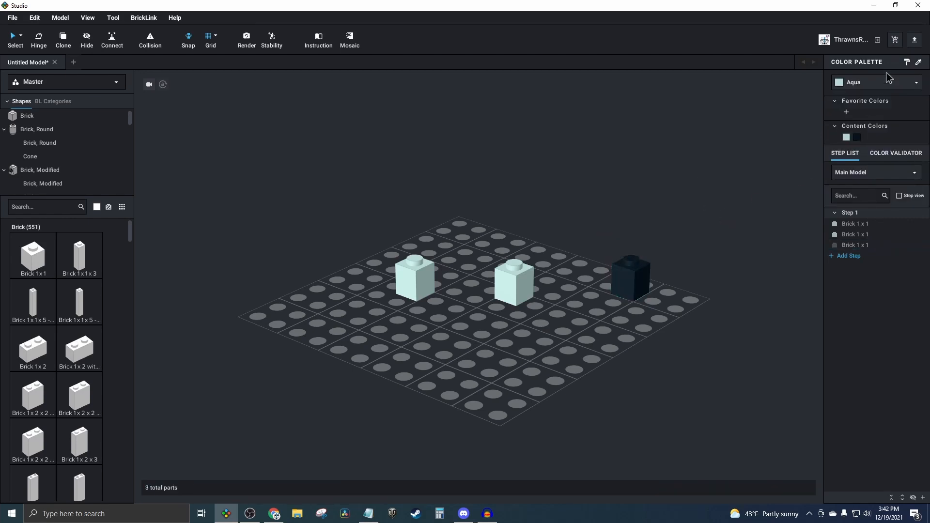
- Sample Black from the rightmost brick with the color picker and paint the two Aqua bricks with it
click(918, 63)
click(642, 273)
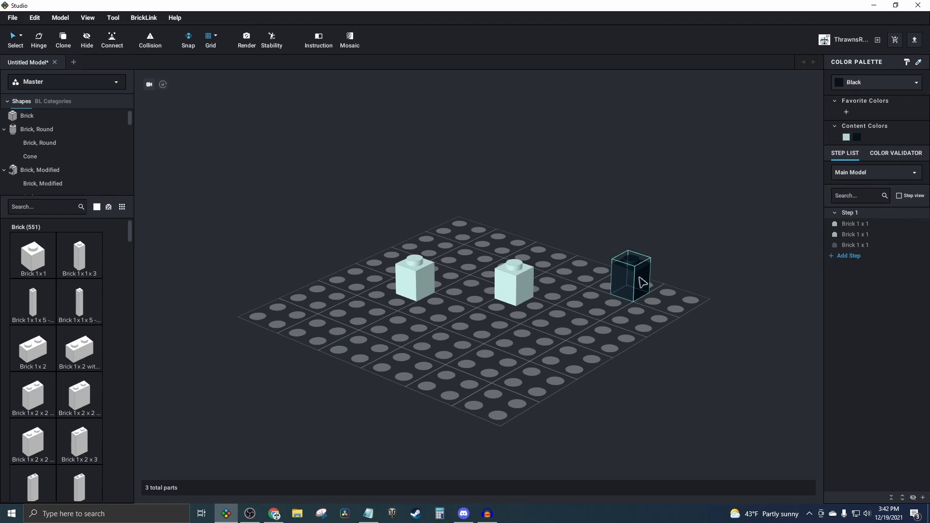
click(908, 63)
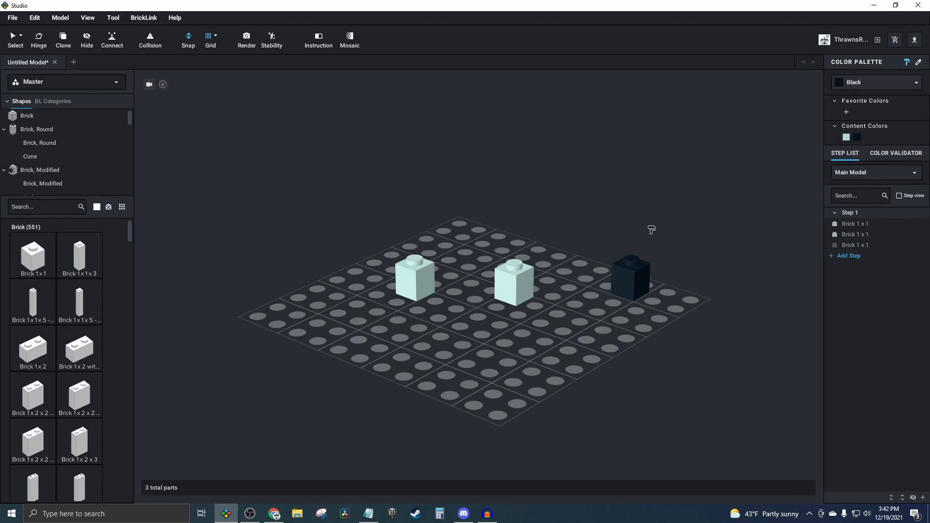
click(528, 281)
click(426, 280)
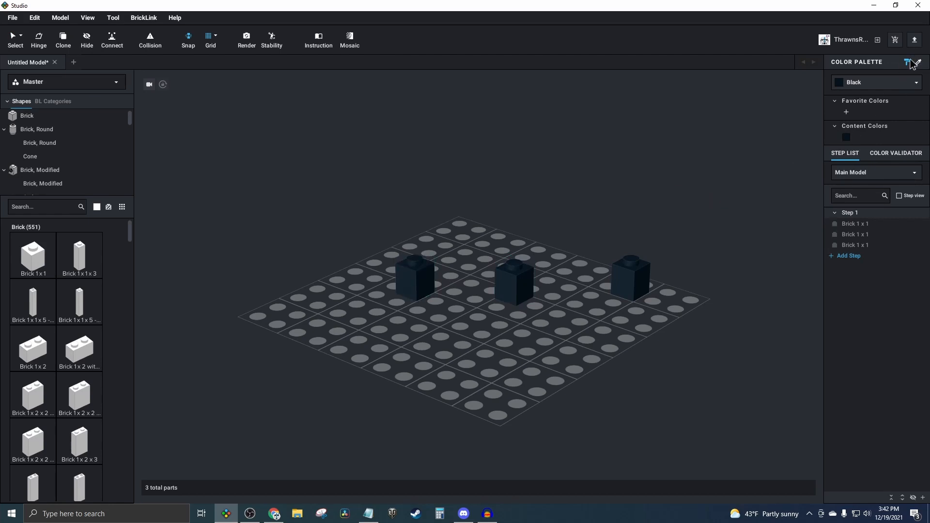
- Delete all three black bricks from the grid and show the Slope parts category
drag(686, 196, 258, 426)
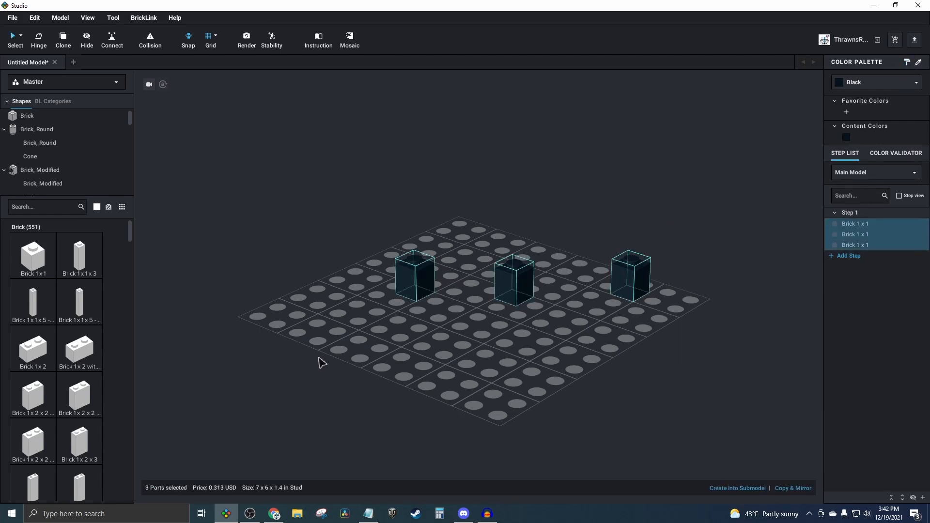
key(Delete)
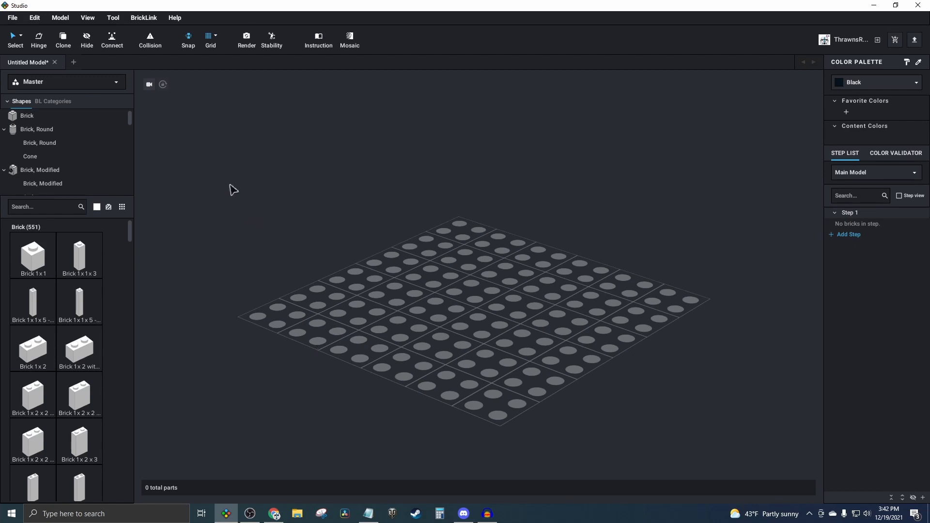
scroll(77, 140, down, 5)
click(78, 138)
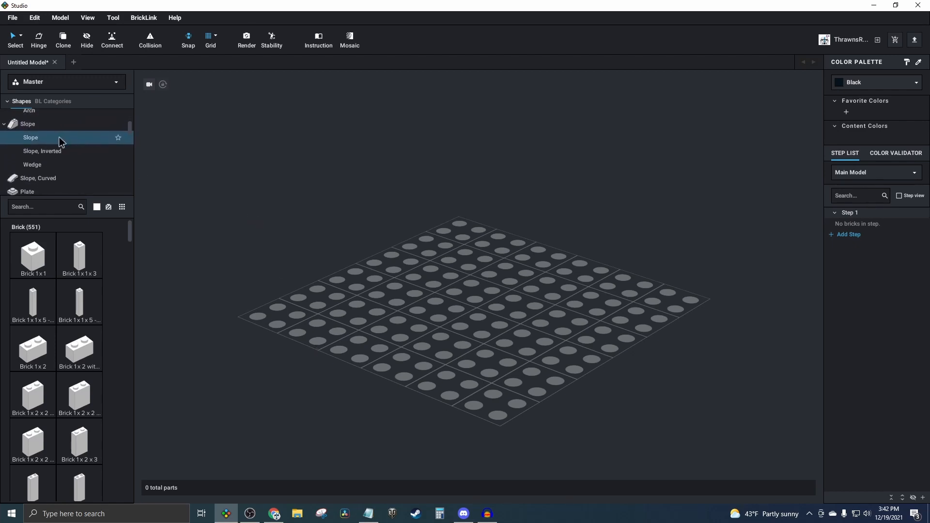
- Place two Slope 30 1 x 1 x 2/3 parts in line on the grid with a one-stud gap between them
click(33, 256)
right_drag(444, 263, 476, 291)
click(477, 291)
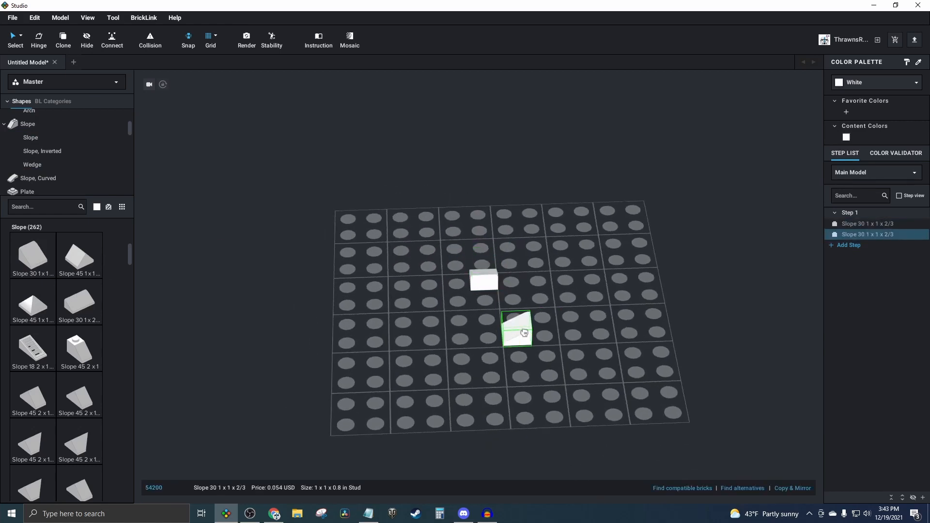
click(487, 324)
- Place a Slope 45 2 x 1 in the gap between the two small slopes and stop placing parts
scroll(56, 151, up, 1)
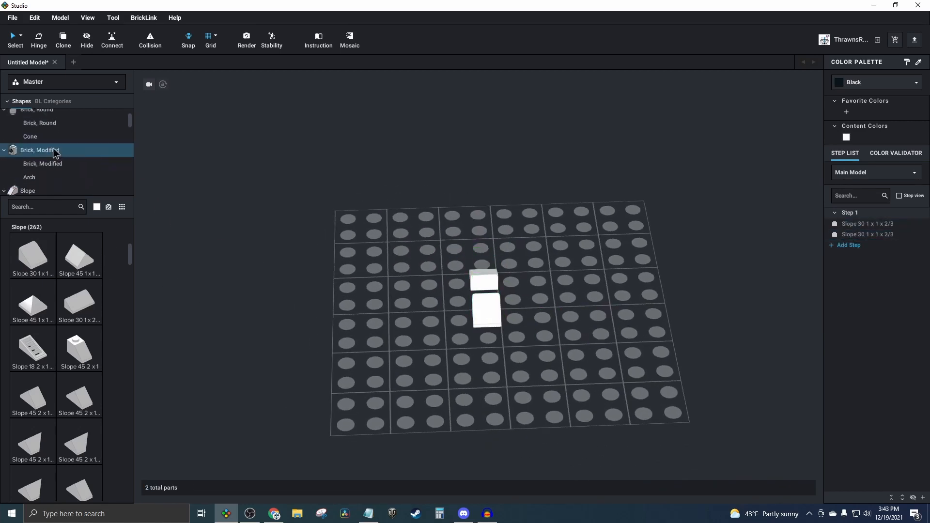
click(79, 339)
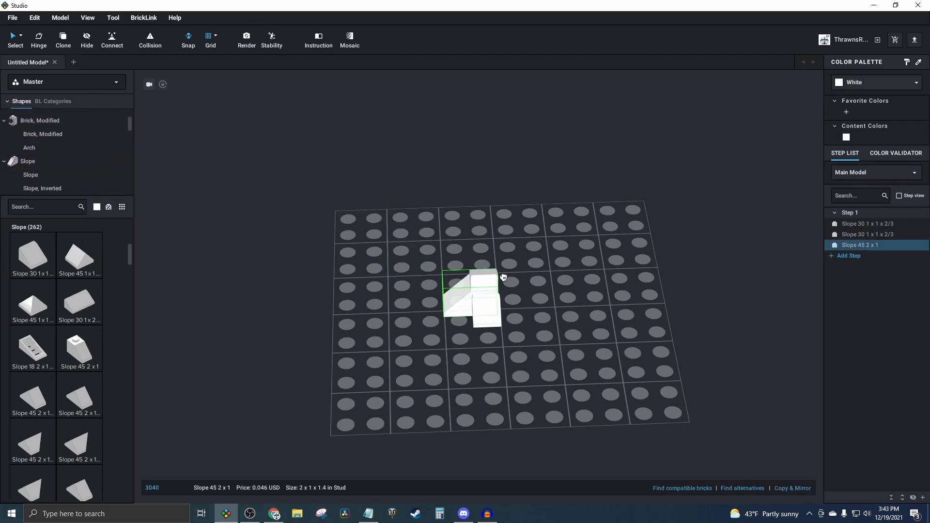
right_drag(504, 277, 557, 286)
click(492, 274)
key(Escape)
right_drag(600, 338, 569, 339)
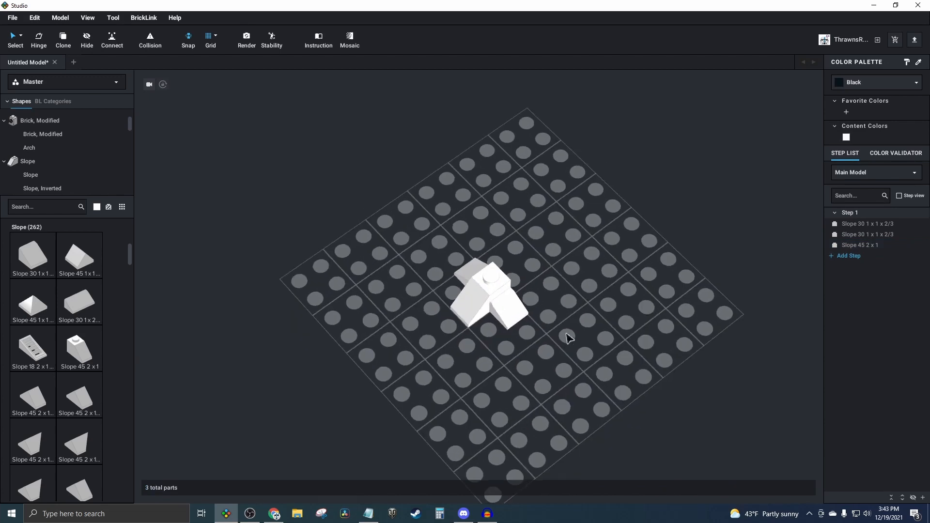
- Show the Plate category and place two rotated Plate 2 x 3 parts side by side in front of the slopes
scroll(71, 148, down, 3)
right_drag(286, 197, 252, 194)
scroll(68, 133, up, 1)
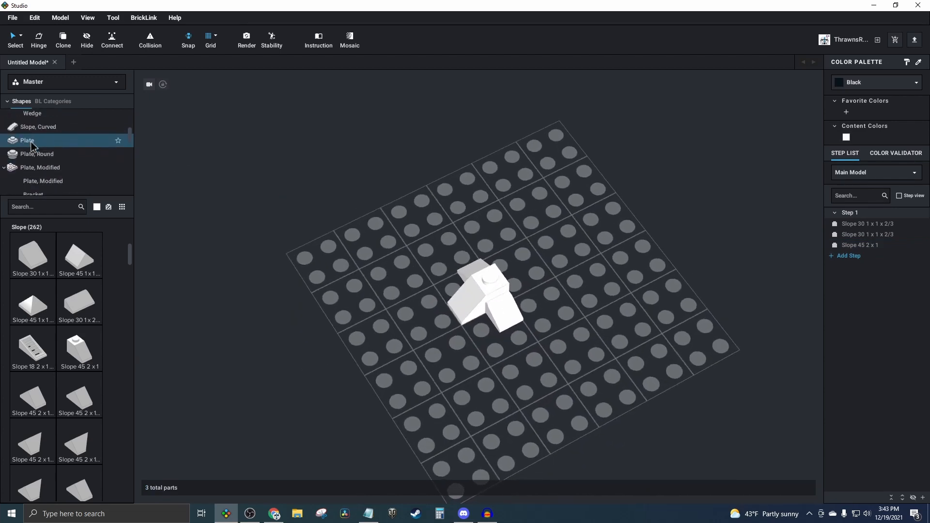
click(31, 145)
scroll(104, 420, down, 6)
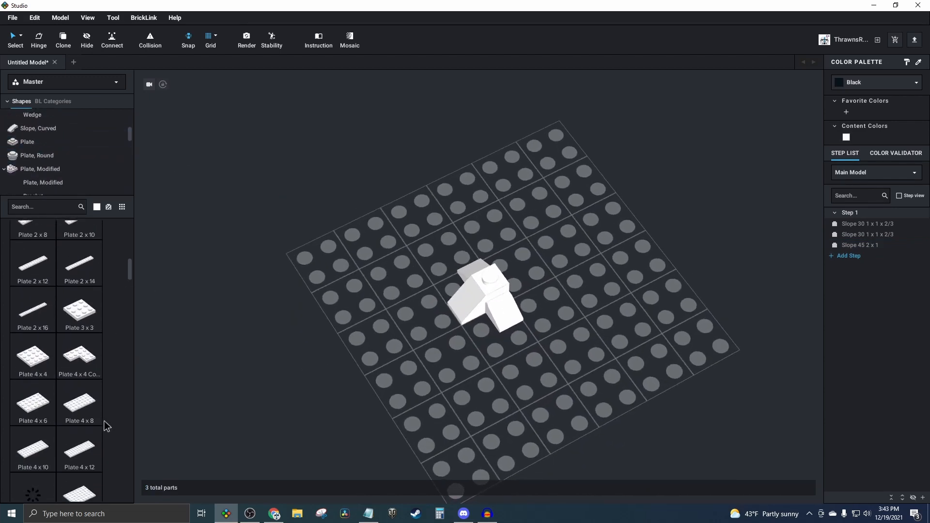
scroll(104, 420, up, 5)
drag(79, 291, 553, 405)
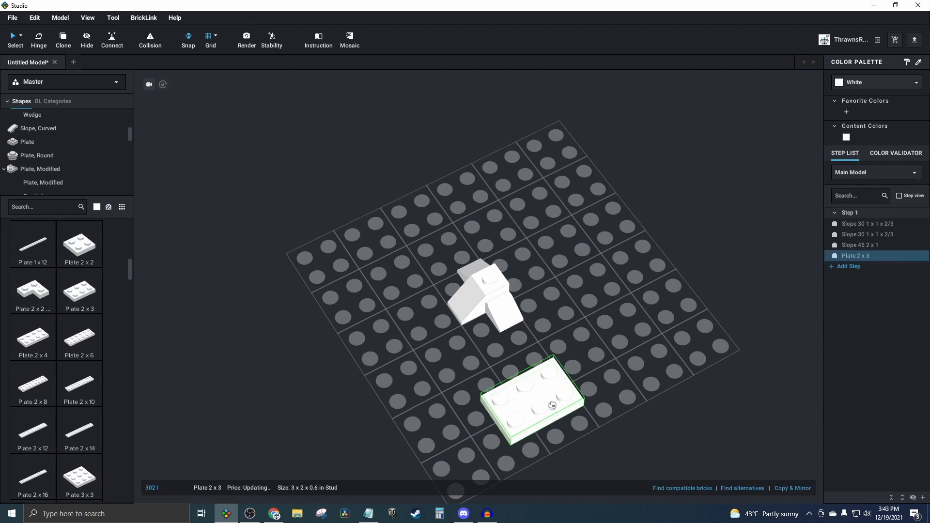
key(Right)
click(542, 387)
click(593, 364)
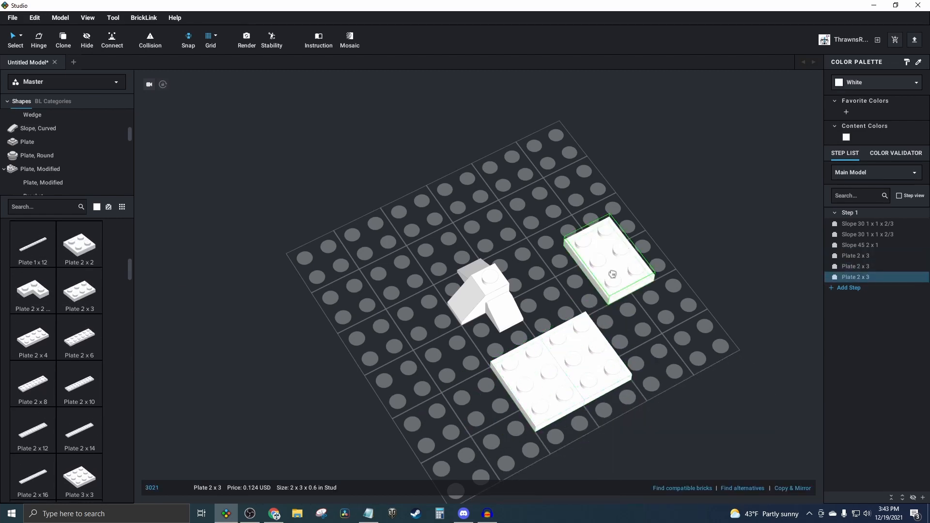
key(Escape)
- Move the three slopes together onto one Plate 2 x 3 and delete the other plate
right_drag(613, 274, 589, 248)
drag(557, 247, 493, 386)
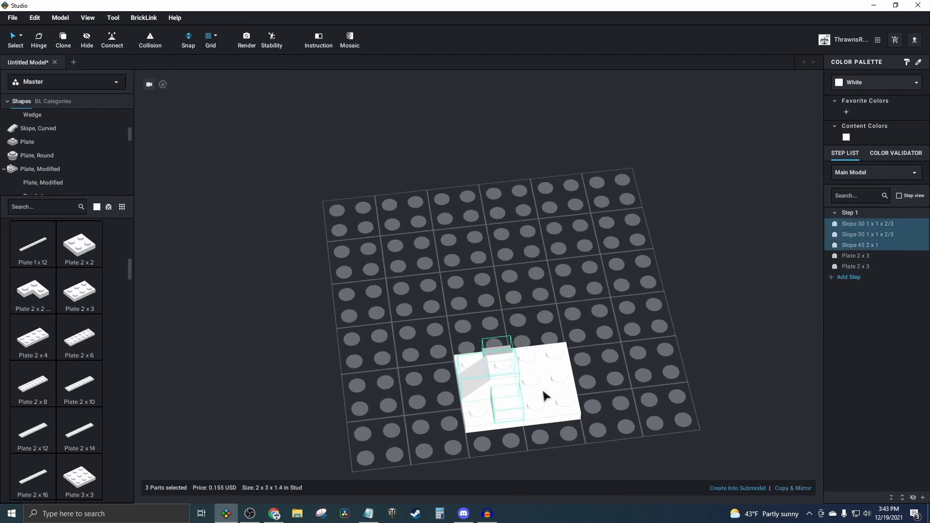
click(563, 420)
key(Delete)
- Copy the plate with its three slopes and paste the duplicate directly behind the original
right_drag(571, 394, 556, 349)
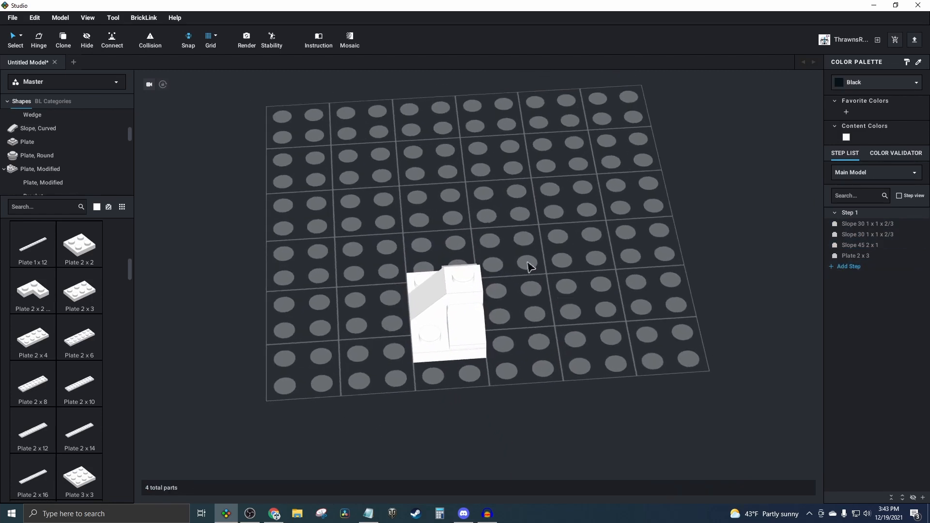
drag(533, 239, 357, 380)
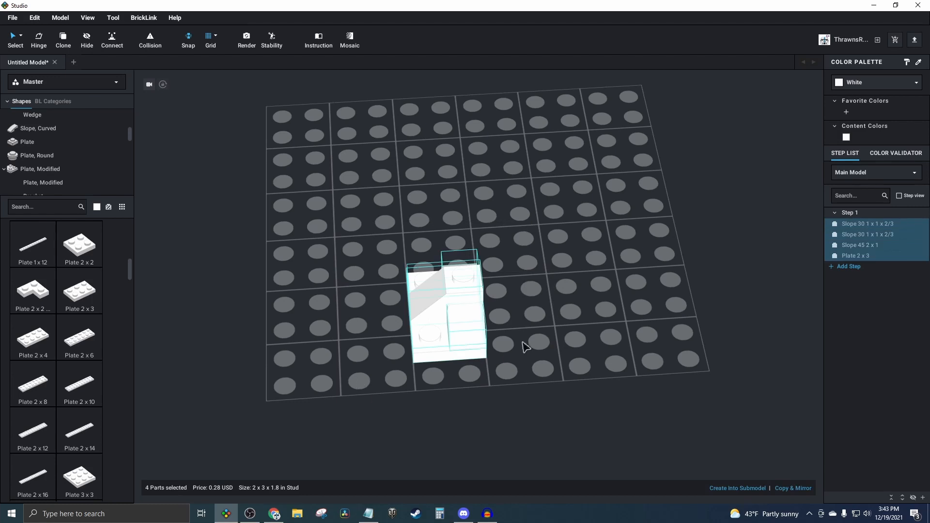
key(ctrl+c)
key(ctrl+v)
right_drag(443, 187, 451, 243)
click(419, 238)
right_drag(499, 451, 514, 430)
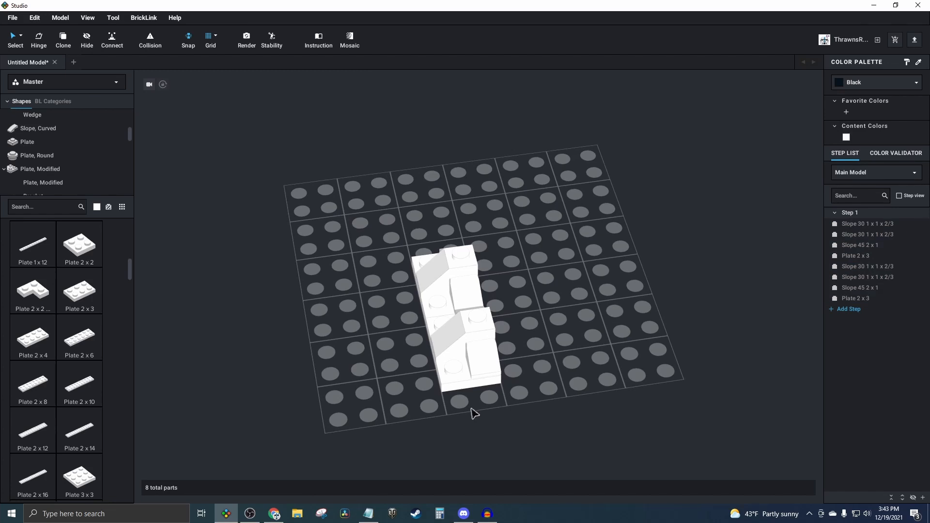
- Select all parts and create a mirrored copy of them with Copy & Mirror
right_drag(553, 384, 550, 386)
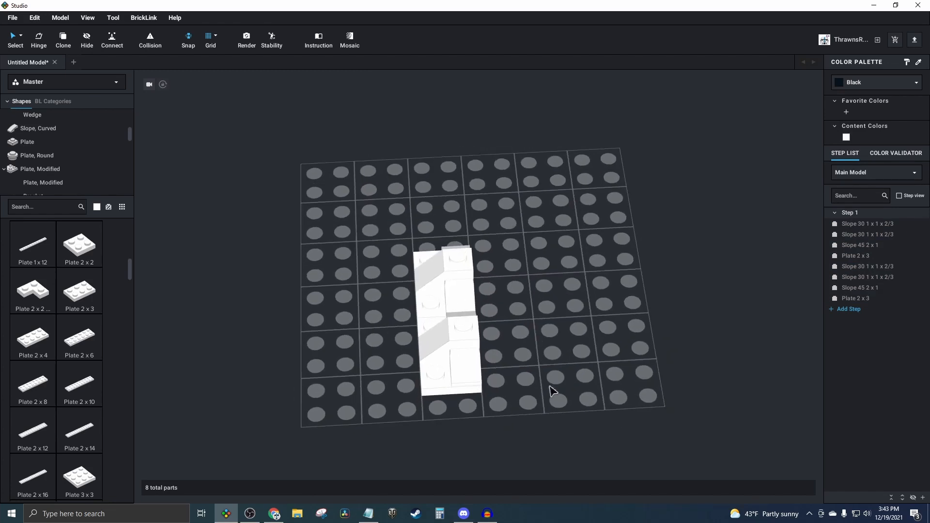
key(ctrl+a)
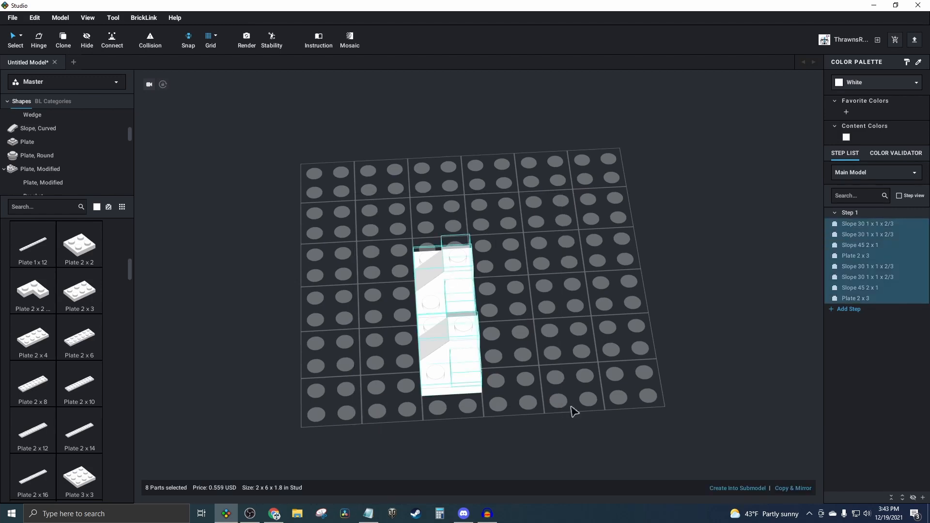
click(794, 489)
right_drag(588, 420, 596, 411)
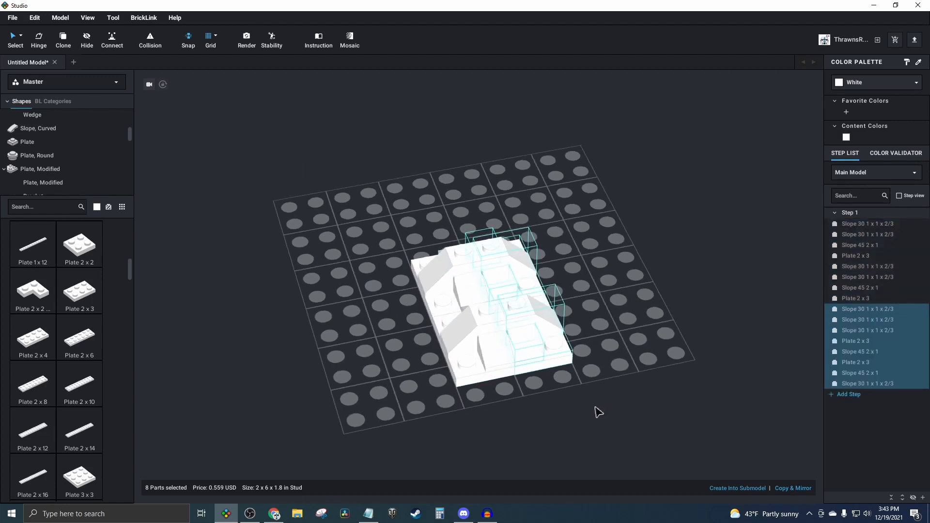
right_drag(544, 349, 557, 380)
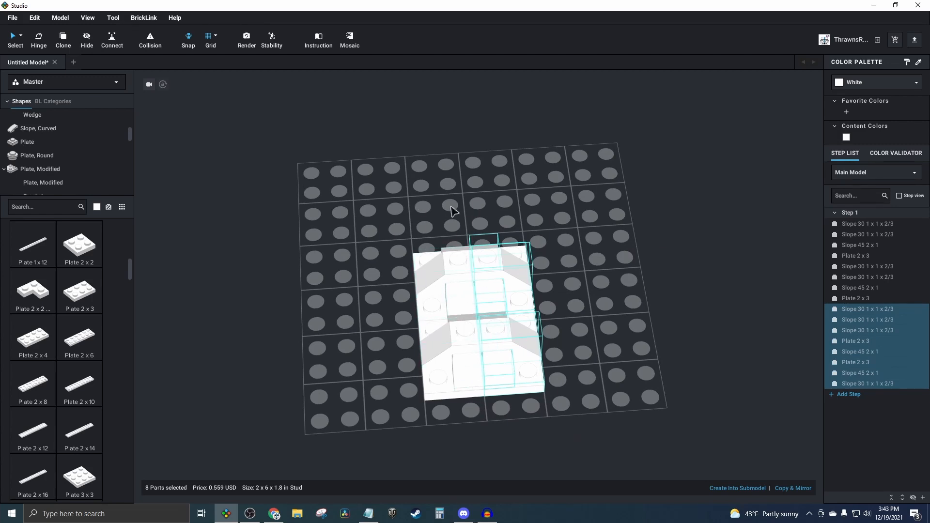
mouse_move(499, 266)
mouse_down()
mouse_move(363, 270)
mouse_move(385, 279)
mouse_move(508, 264)
mouse_up()
click(683, 325)
drag(640, 208, 471, 428)
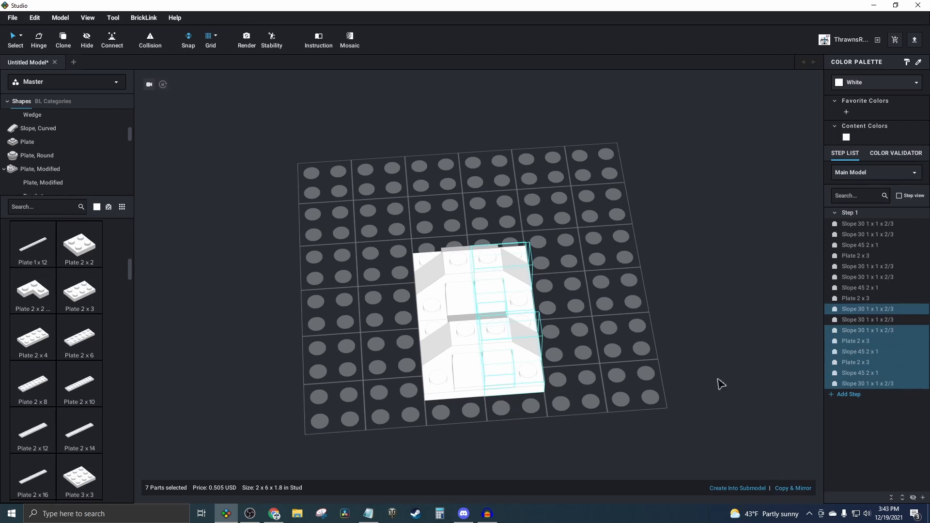
click(718, 325)
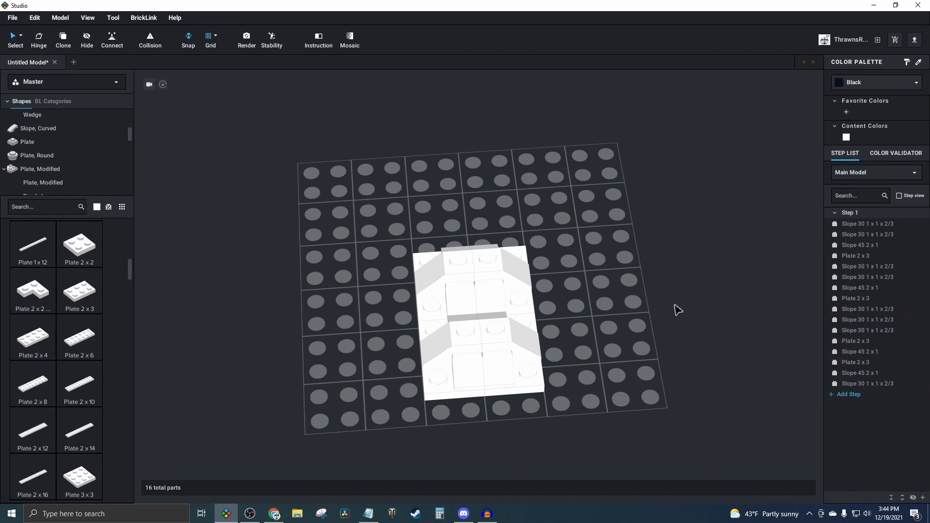
- Undo the mirrored copy and delete every remaining part from the grid
key(ctrl+z)
right_drag(604, 397, 609, 383)
key(ctrl+z)
drag(615, 233, 313, 452)
key(Delete)
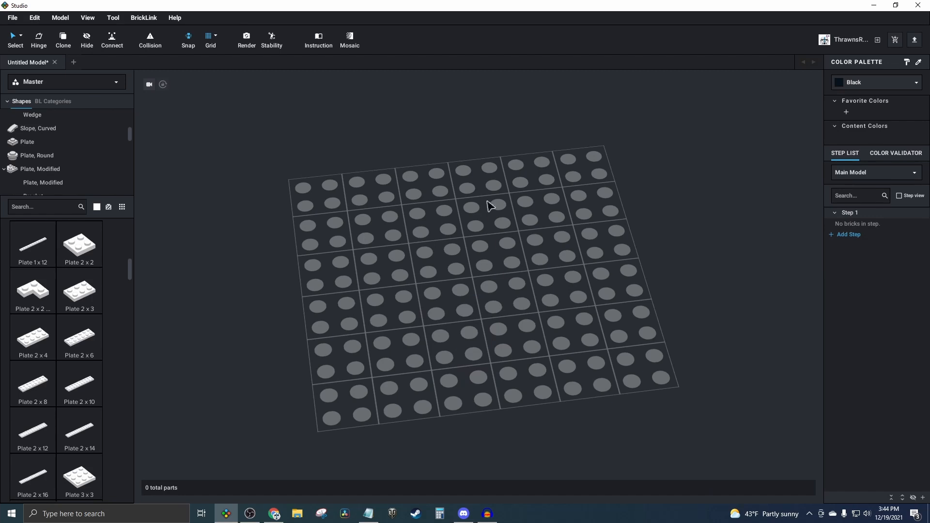
scroll(486, 322, down, 5)
scroll(486, 324, up, 5)
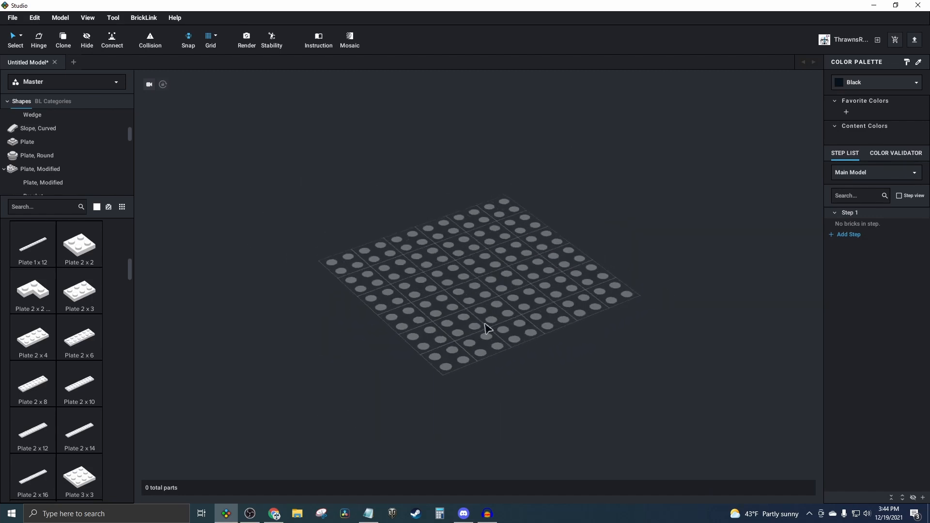
scroll(474, 329, down, 3)
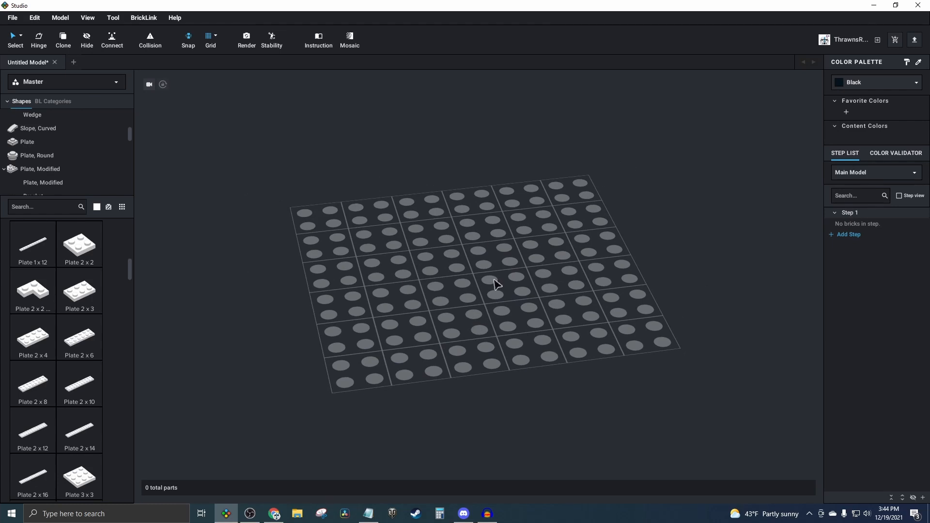
- Show the Slope category and place a Slope 45 2 x 1 with a rotated second one beside it
scroll(42, 155, up, 3)
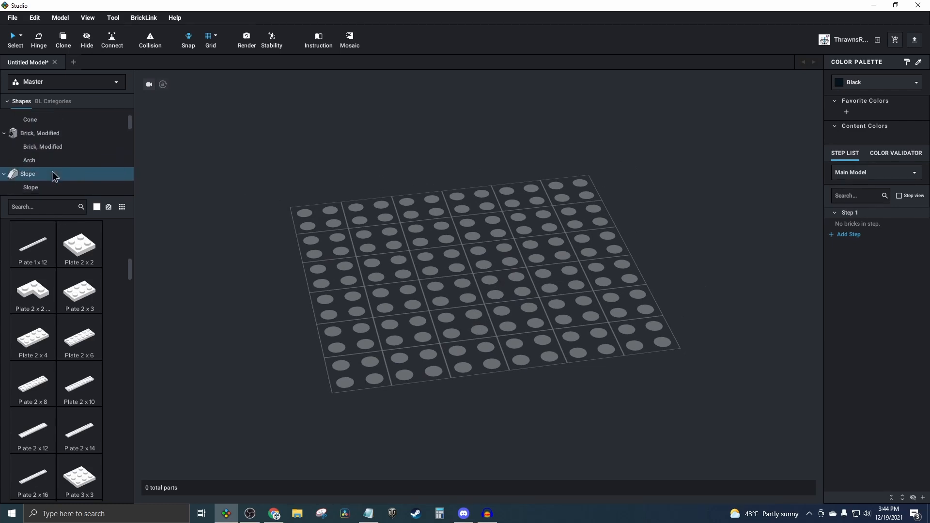
click(52, 172)
drag(79, 348, 501, 274)
click(495, 263)
key(c)
click(489, 258)
right_drag(440, 284, 445, 310)
key(Left)
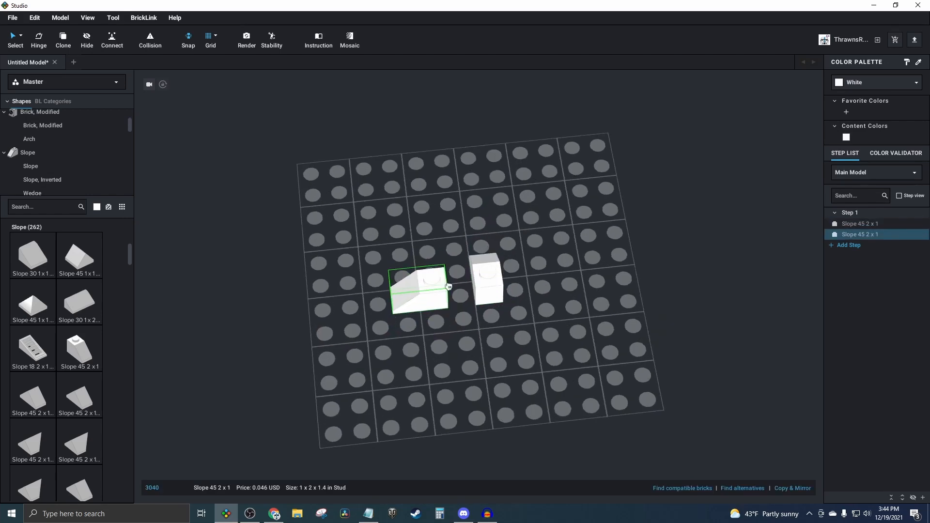
click(457, 288)
- Add two more Slope 45 2 x 1 parts, rotating each so one faces forward and the other faces right
key(c)
key(Left)
click(474, 307)
key(c)
key(Left)
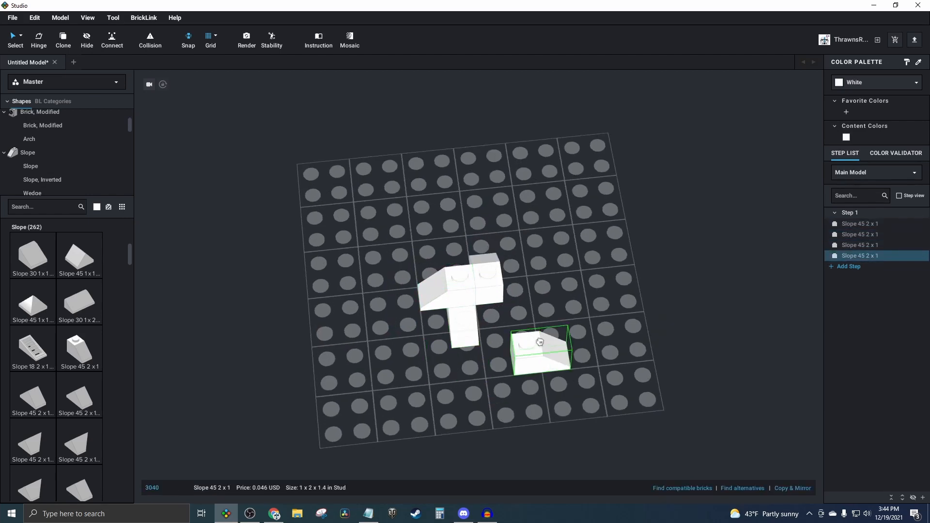
click(495, 301)
- Add two further Slope 45 2 x 1 parts to the sides of the slope cluster and stop placing parts
click(434, 289)
key(c)
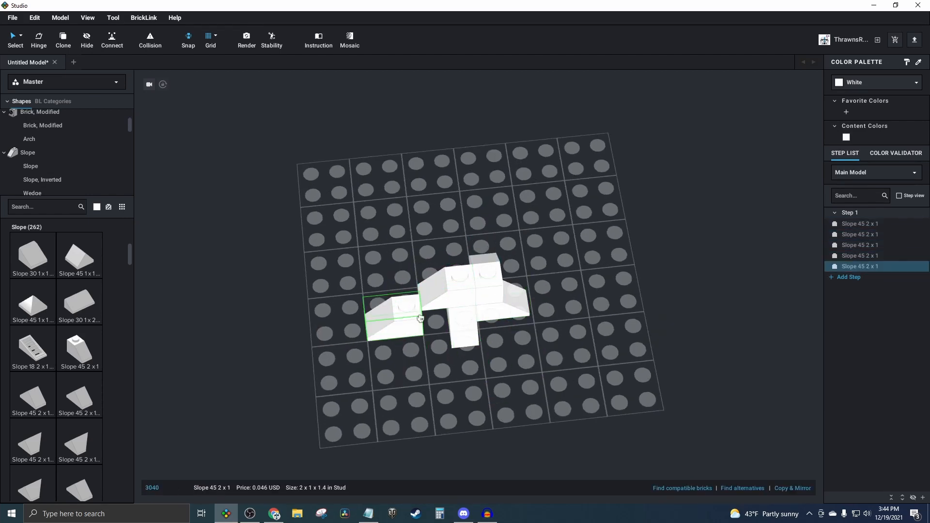
click(422, 307)
click(426, 282)
key(c)
right_drag(618, 363, 595, 352)
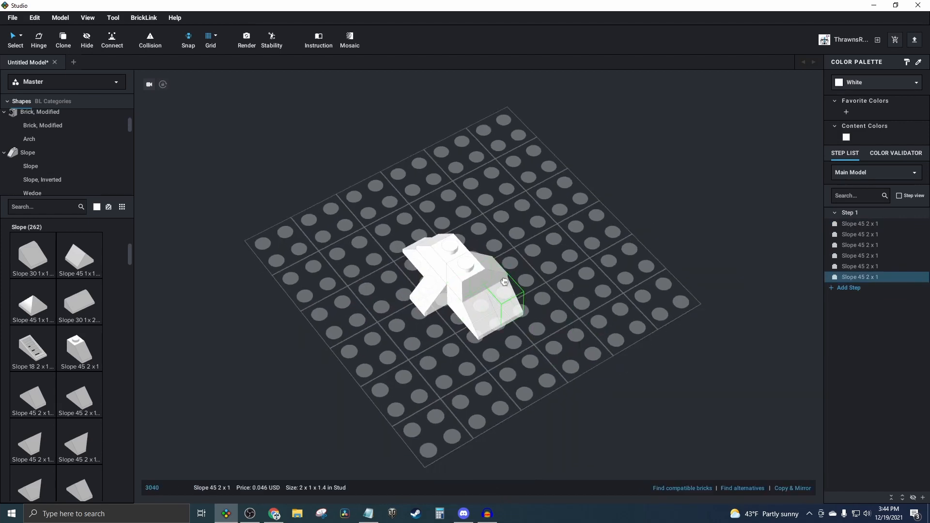
click(504, 282)
key(Escape)
- Move the whole slope assembly a short distance across the grid and clear the selection
key(ctrl+a)
drag(468, 293, 482, 275)
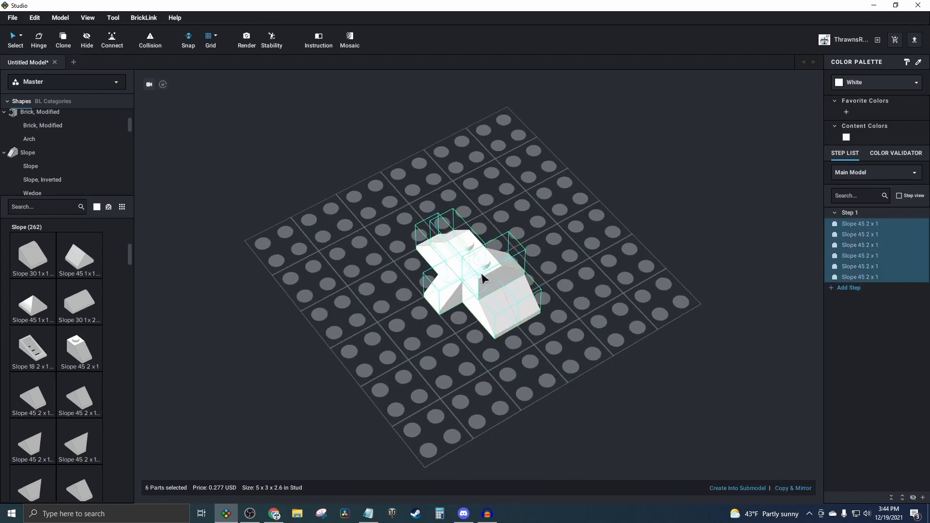
click(523, 375)
- Cap the two exposed studs on top of the assembly with Slope 30 1 x 1 x 2/3 parts
right_drag(304, 338, 311, 337)
click(31, 260)
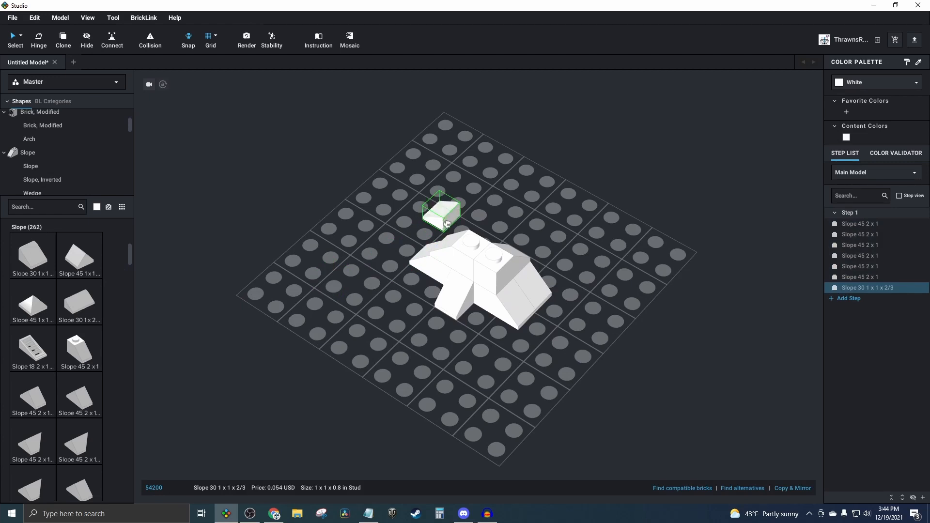
click(507, 251)
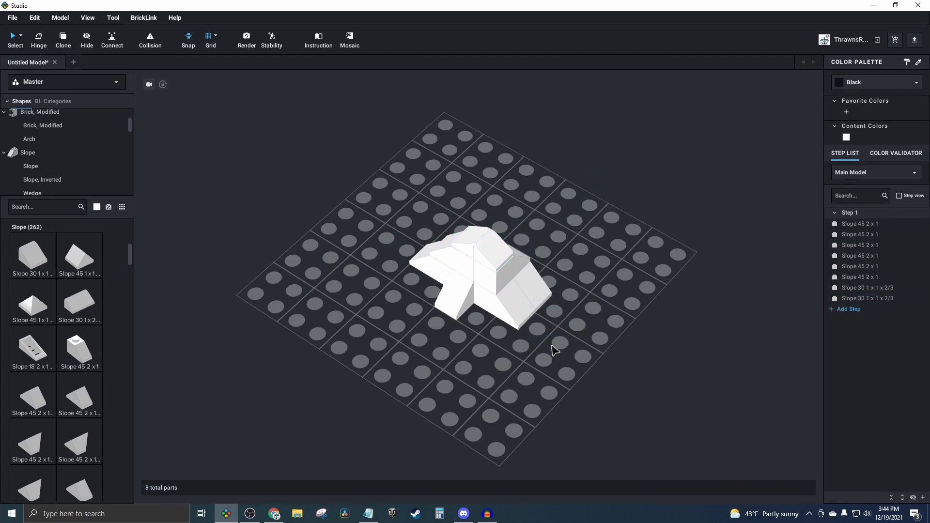
- View the model from the front, open the image render settings and enlarge the model in the preview
right_drag(554, 350, 591, 379)
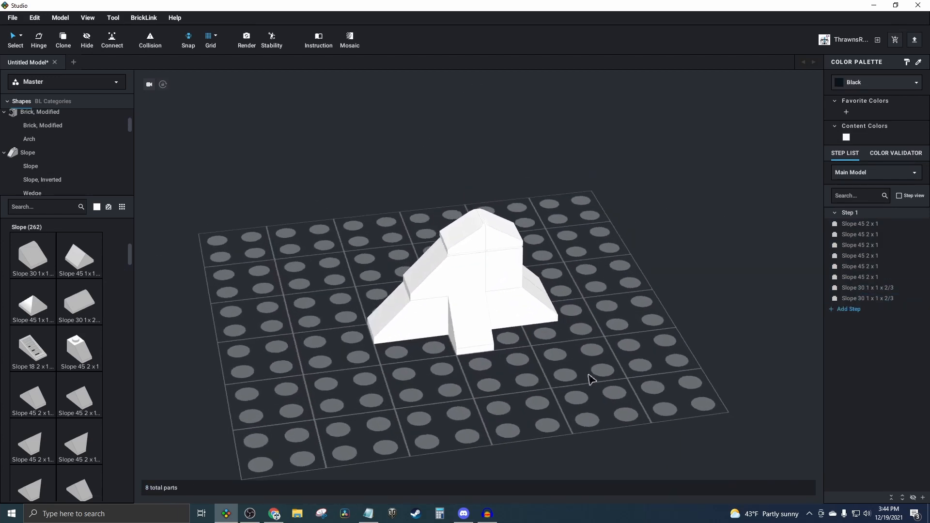
click(245, 38)
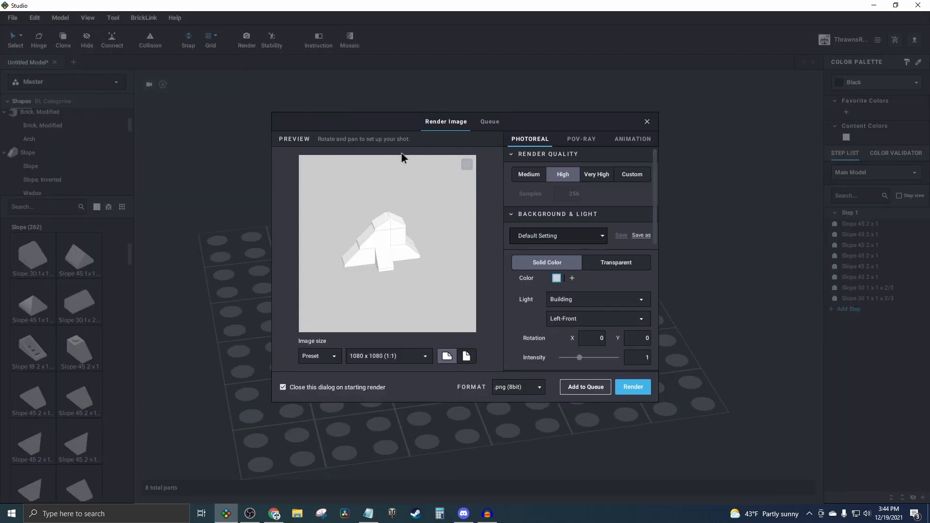
scroll(451, 248, up, 3)
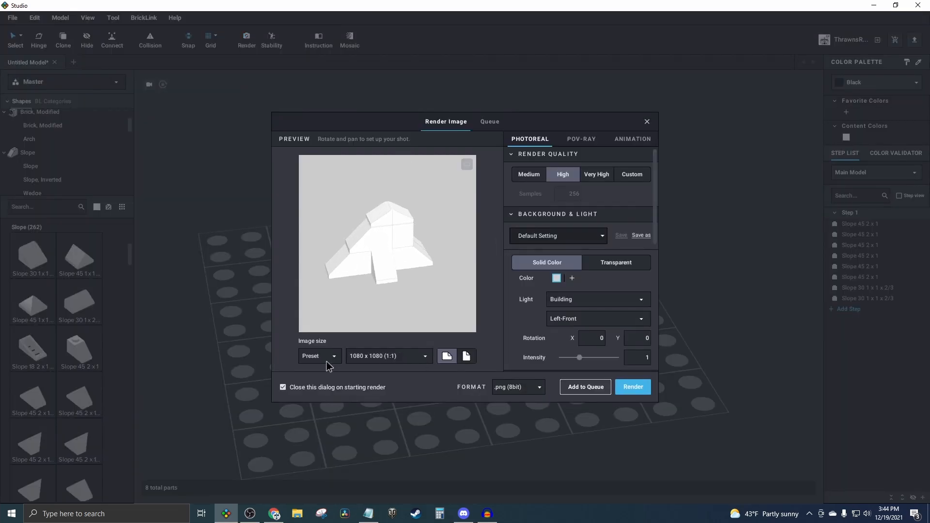
- Try the 800 x 600 (4:3) render size, return to 1080 x 1080 (1:1) and slightly adjust the model in the preview
click(424, 358)
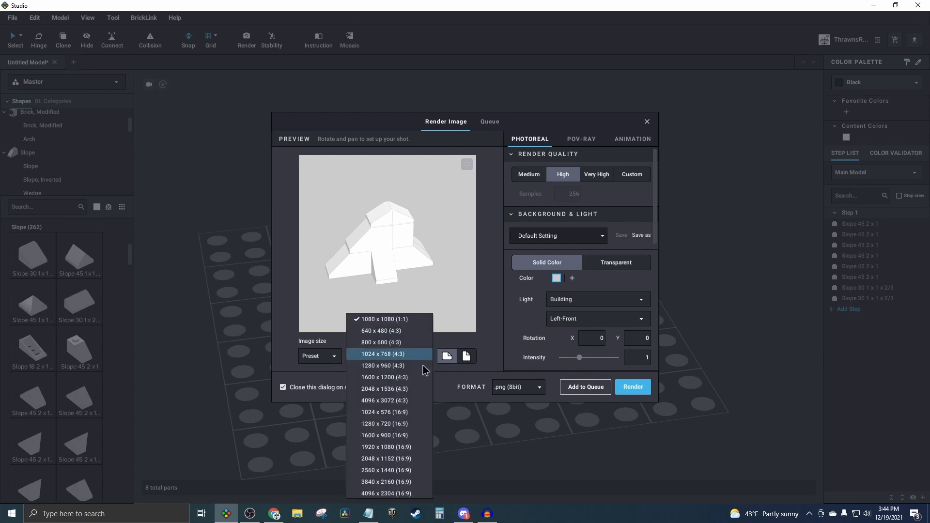
click(391, 341)
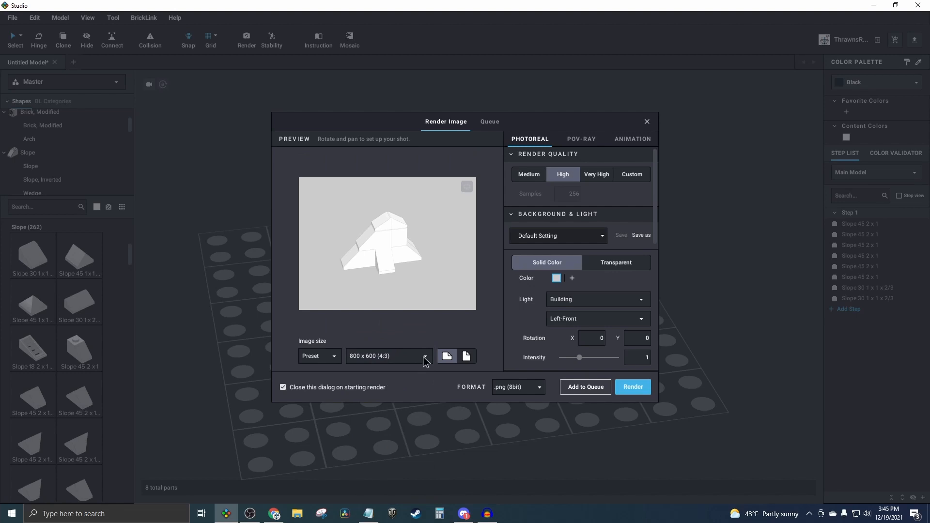
click(397, 362)
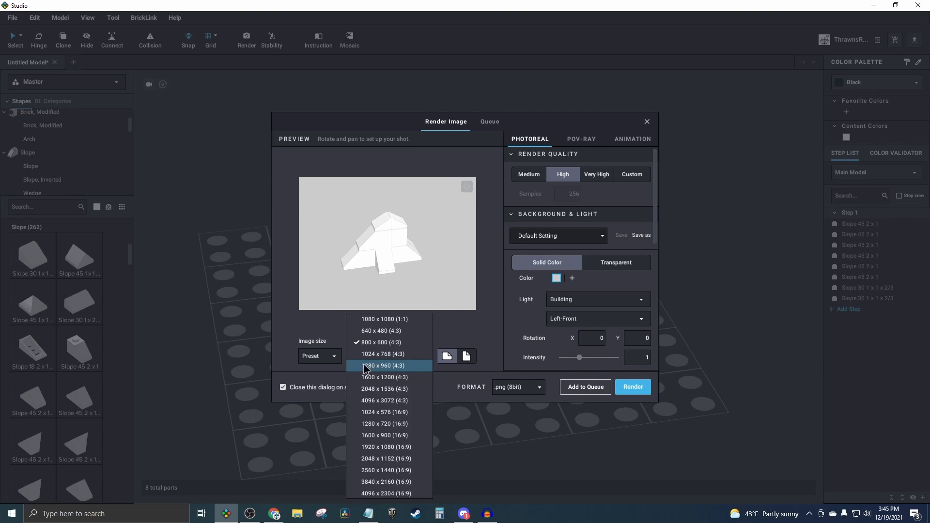
click(390, 319)
drag(414, 243, 400, 275)
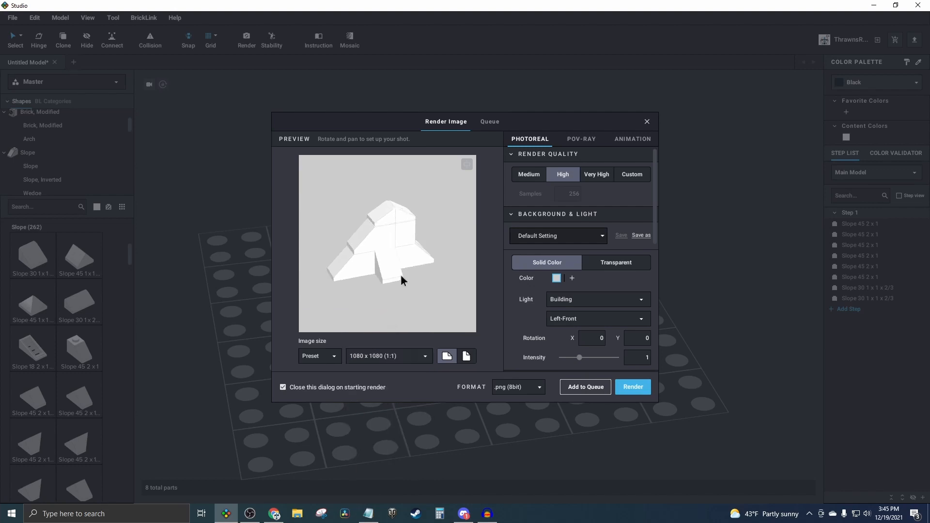
- Try the 1024 x 576 (16:9) image size in portrait and landscape orientation and return to 1080 x 1080 (1:1)
click(410, 361)
click(399, 413)
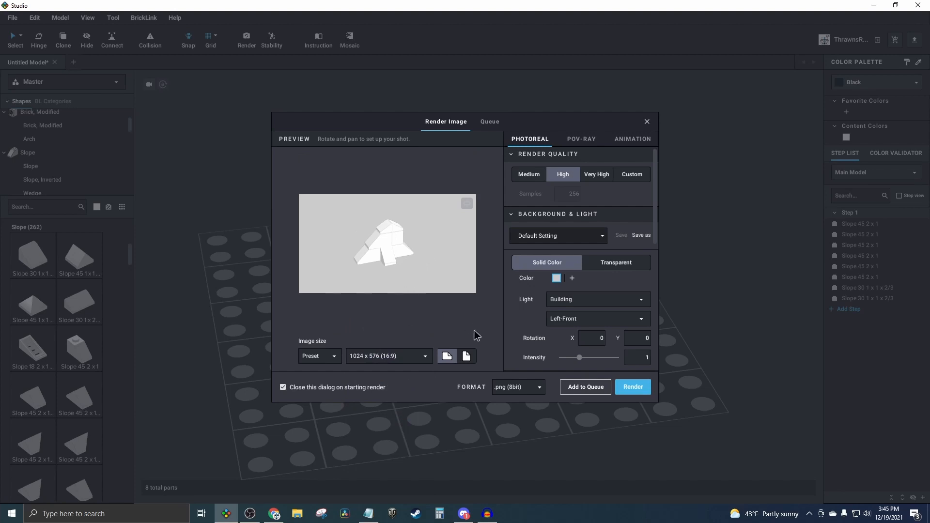
click(467, 356)
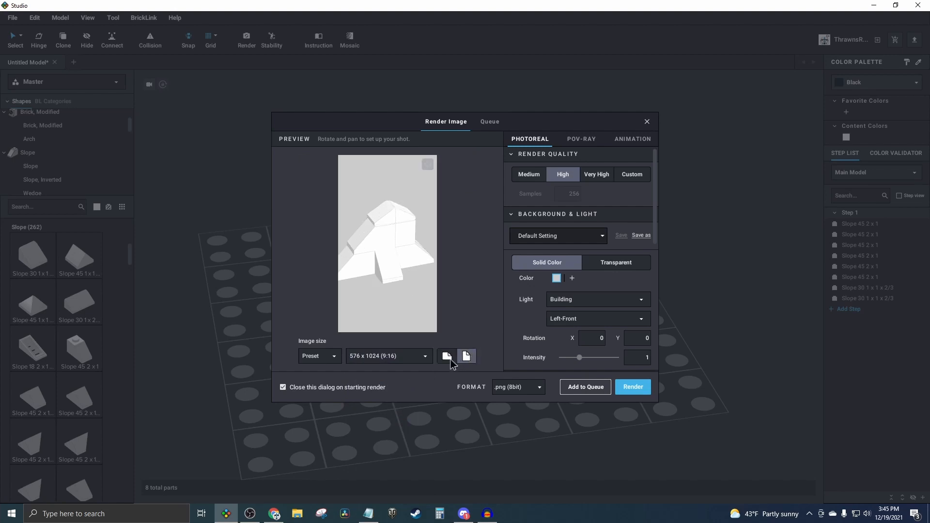
click(448, 359)
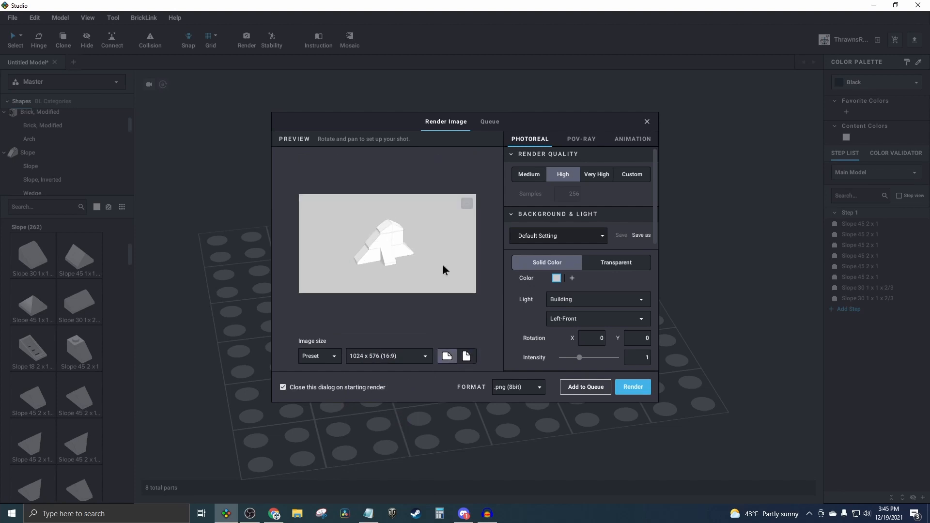
click(469, 357)
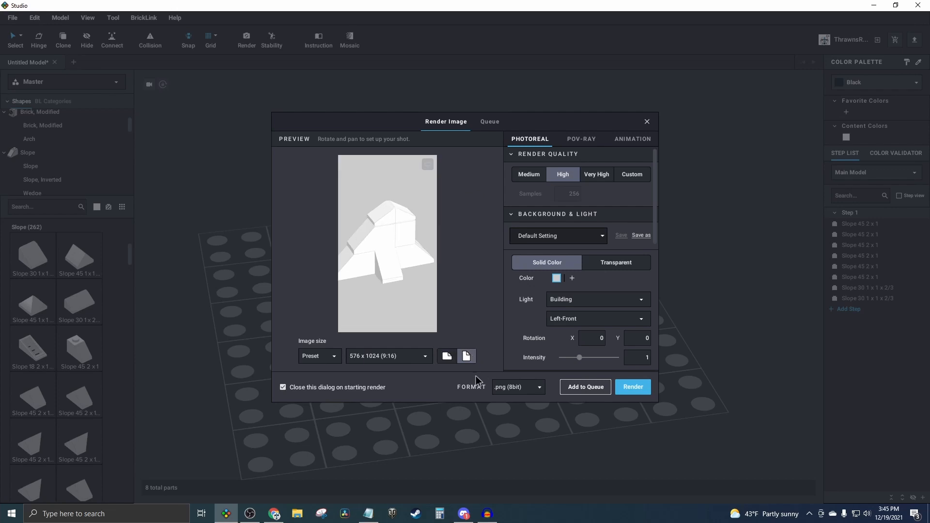
click(447, 357)
click(409, 361)
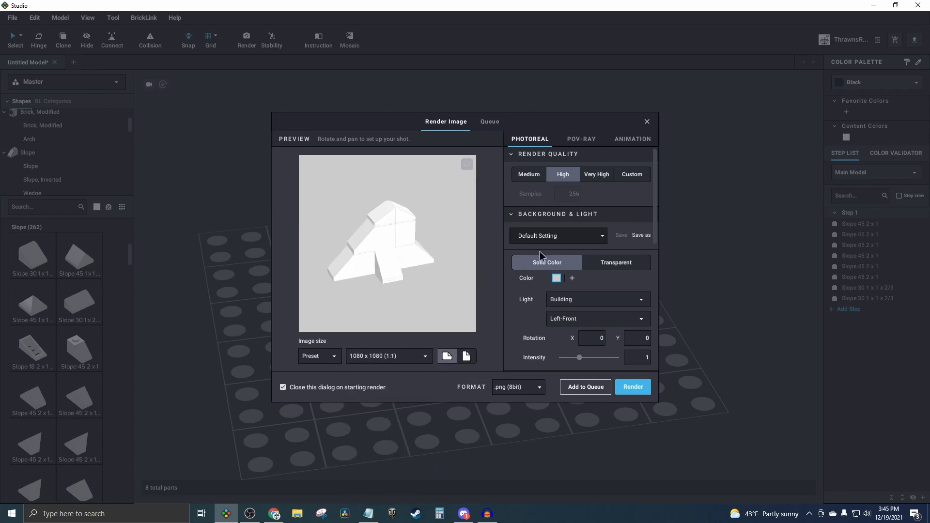
- Try the Medium render quality, switch back to High and go through the lighting and CPU or GPU device options
click(529, 175)
click(563, 174)
scroll(562, 300, down, 2)
scroll(573, 304, down, 1)
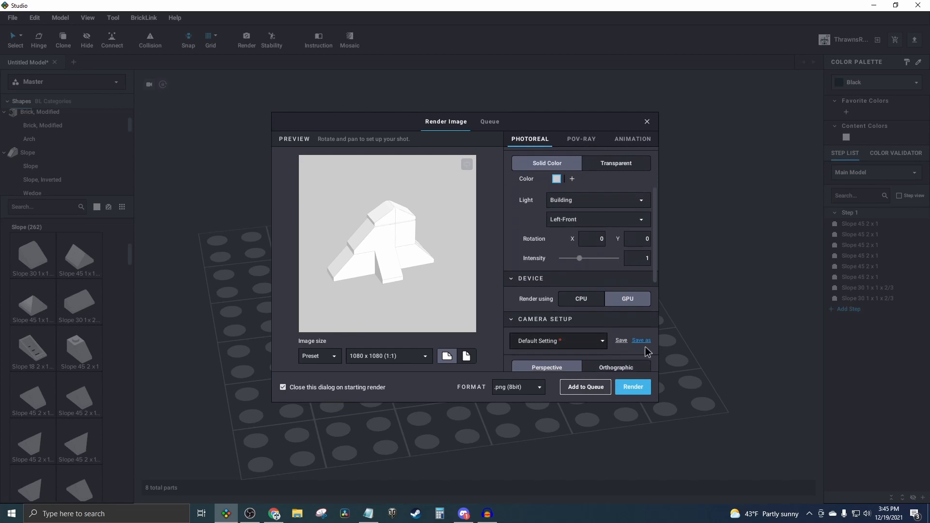
scroll(528, 281, down, 1)
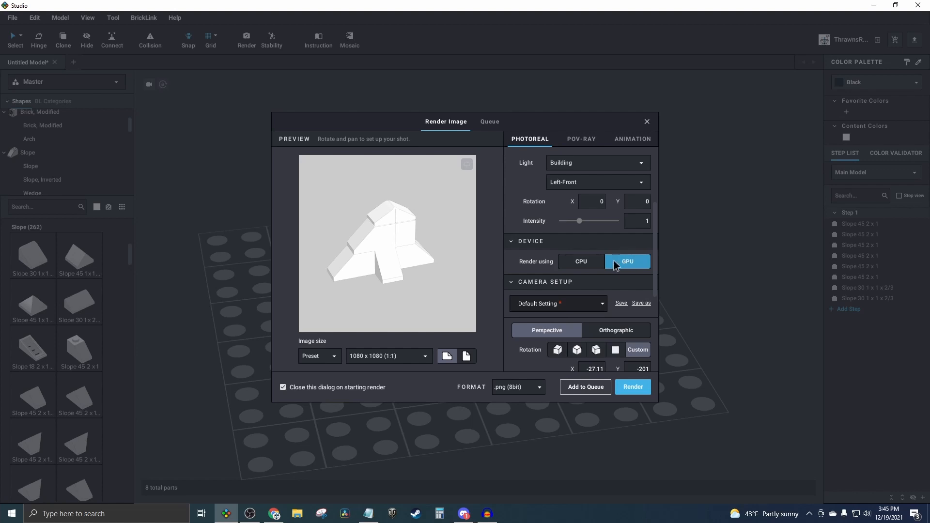
click(582, 263)
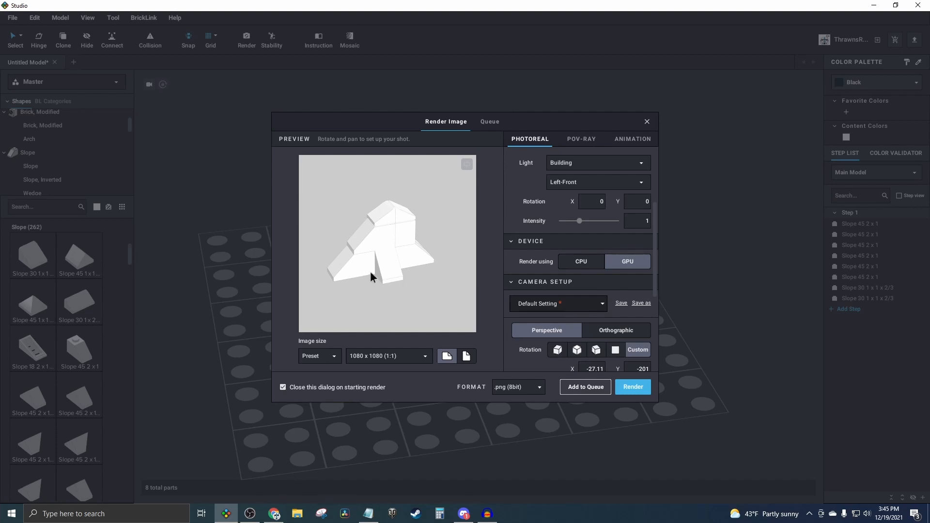
- Rotate the preview model to about X -35, Y -213 and close the render settings without rendering
mouse_move(370, 271)
mouse_down()
mouse_move(412, 272)
mouse_move(424, 249)
mouse_move(398, 254)
mouse_move(400, 272)
mouse_move(422, 261)
mouse_move(394, 257)
mouse_move(403, 276)
mouse_move(399, 255)
mouse_move(376, 275)
mouse_up()
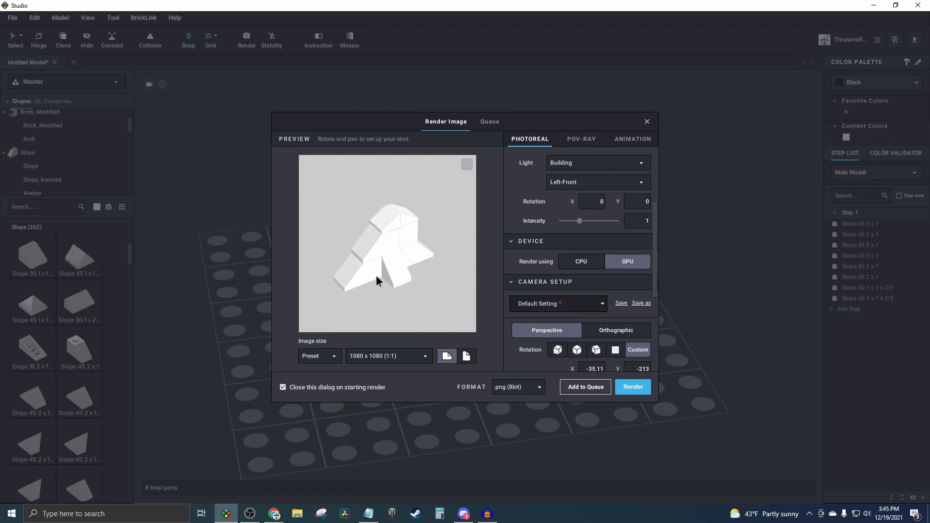
scroll(582, 287, down, 3)
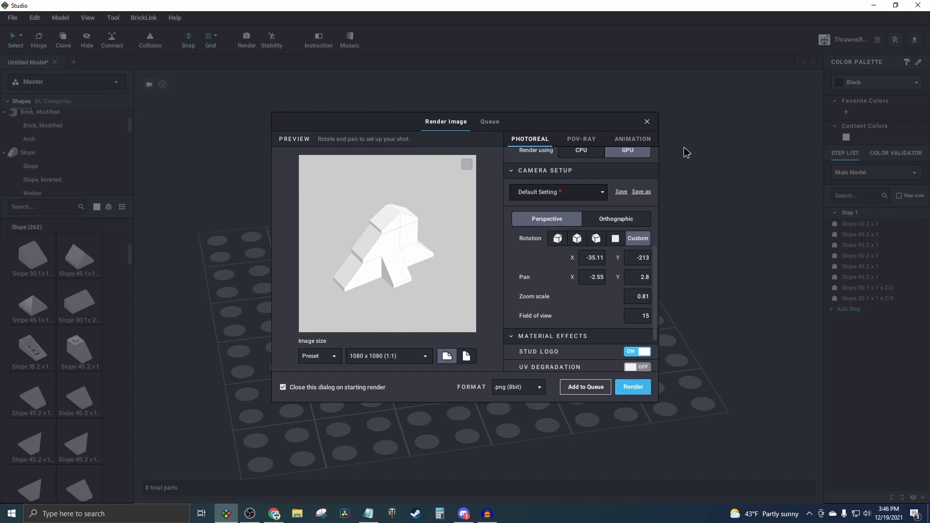
click(647, 122)
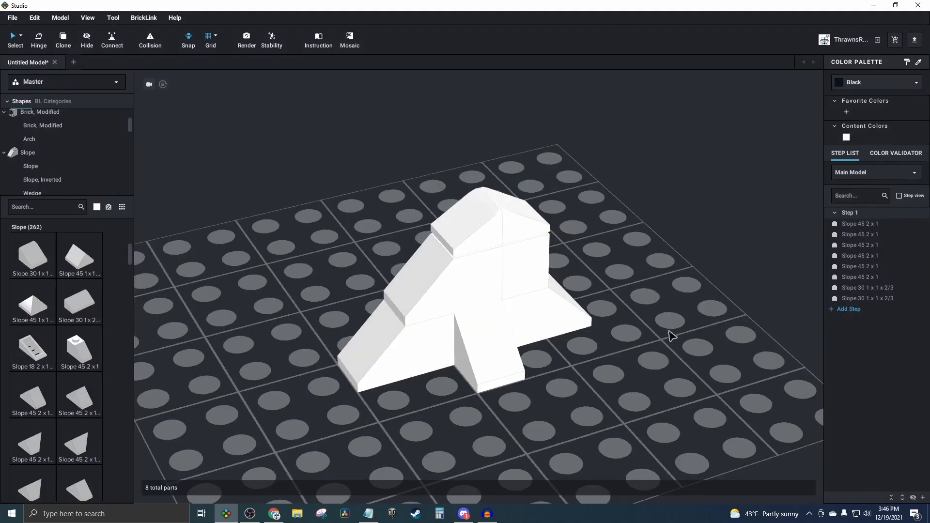
- Delete the whole slope assembly from the grid and show the Brick, Modified part category
drag(607, 177, 337, 391)
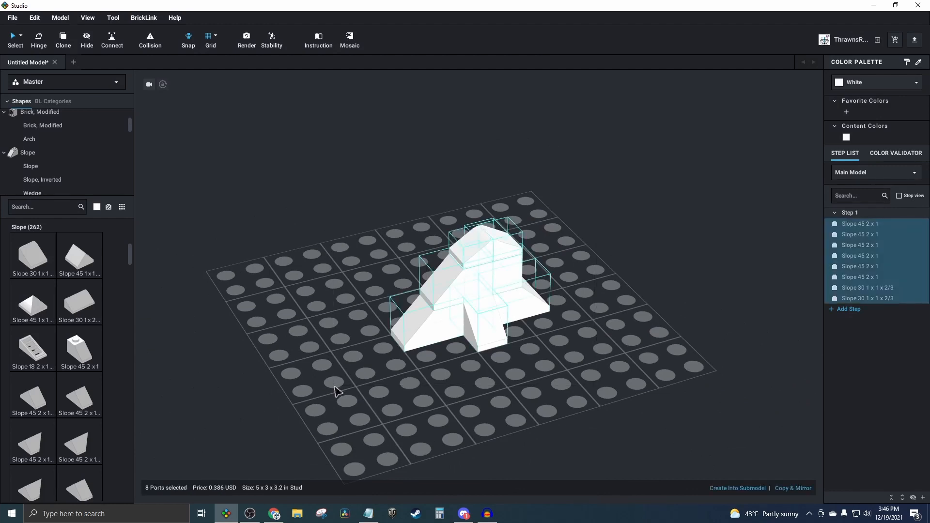
key(Delete)
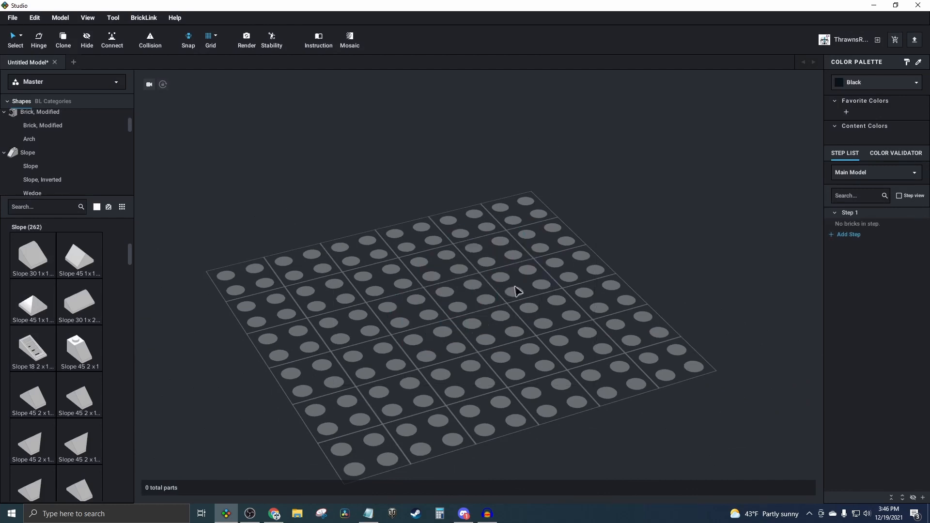
scroll(71, 146, up, 2)
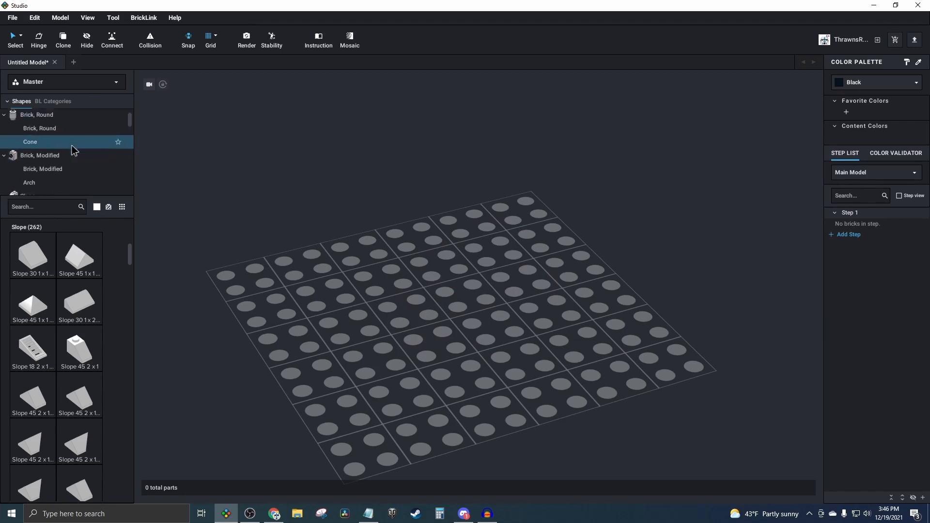
scroll(62, 137, down, 2)
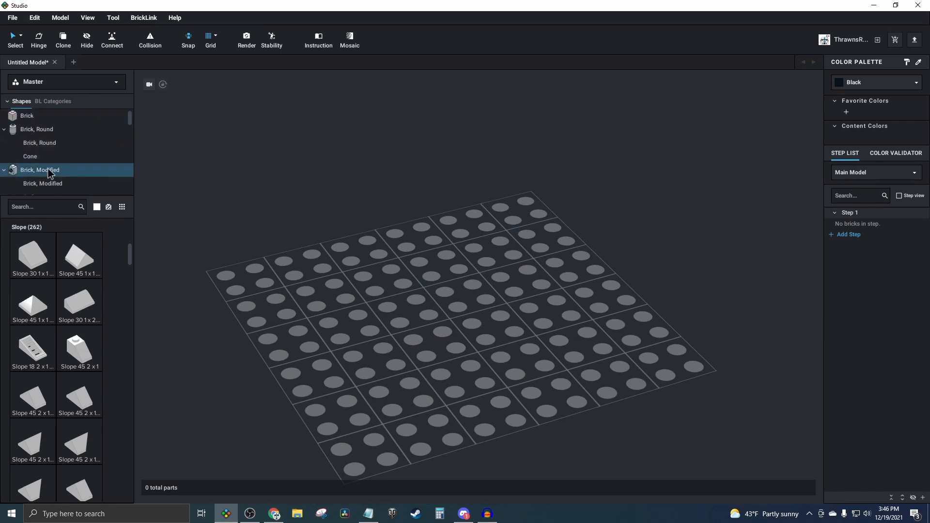
click(62, 138)
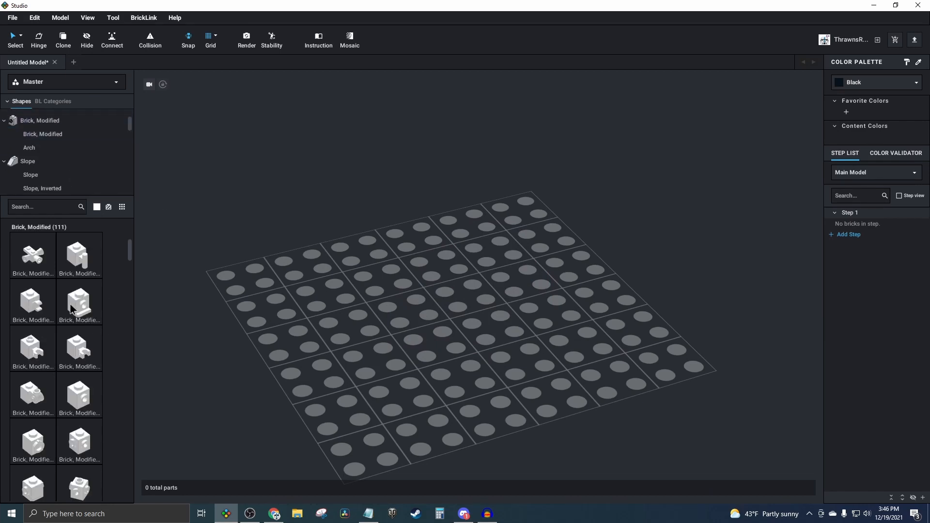
- Place two rotated Brick, Modified 1 x 1 with Headlight parts next to each other near the middle of the grid
drag(79, 303, 476, 279)
key(Right)
key(Right)
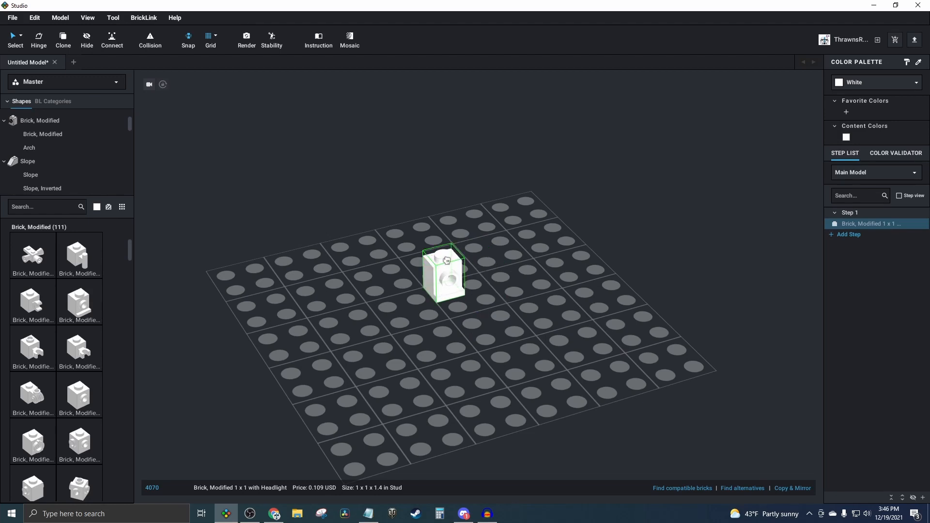
click(447, 261)
key(Right)
click(487, 296)
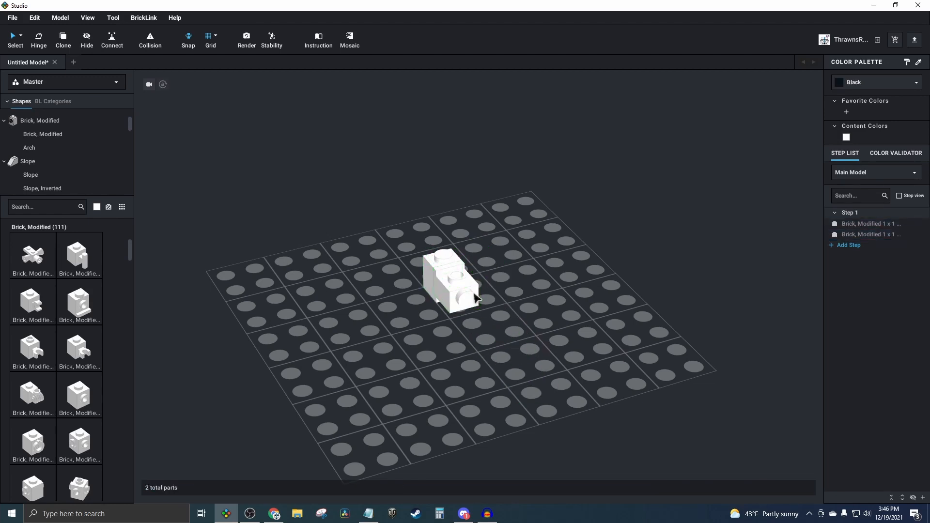
- Stack a reoriented headlight brick on each of the two placed bricks and stop placing parts
key(Up)
right_drag(519, 335, 537, 339)
right_drag(474, 248, 513, 253)
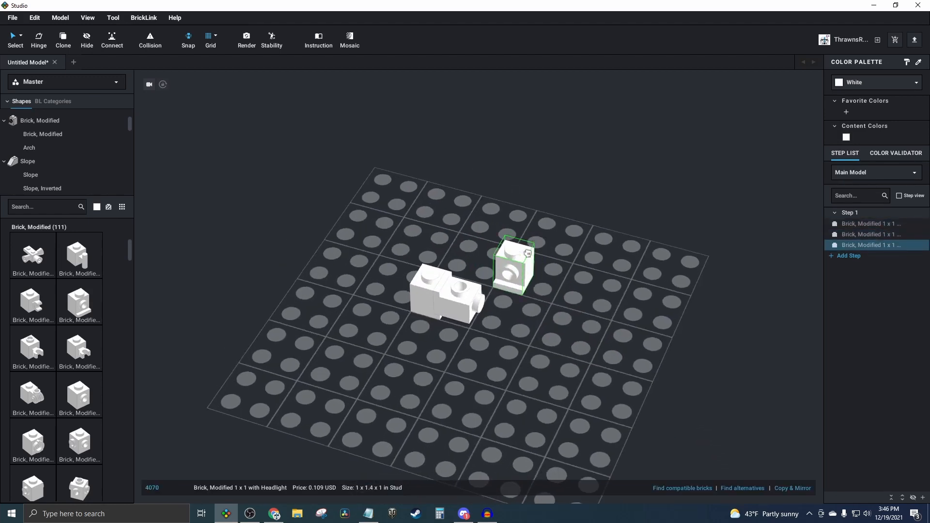
click(461, 262)
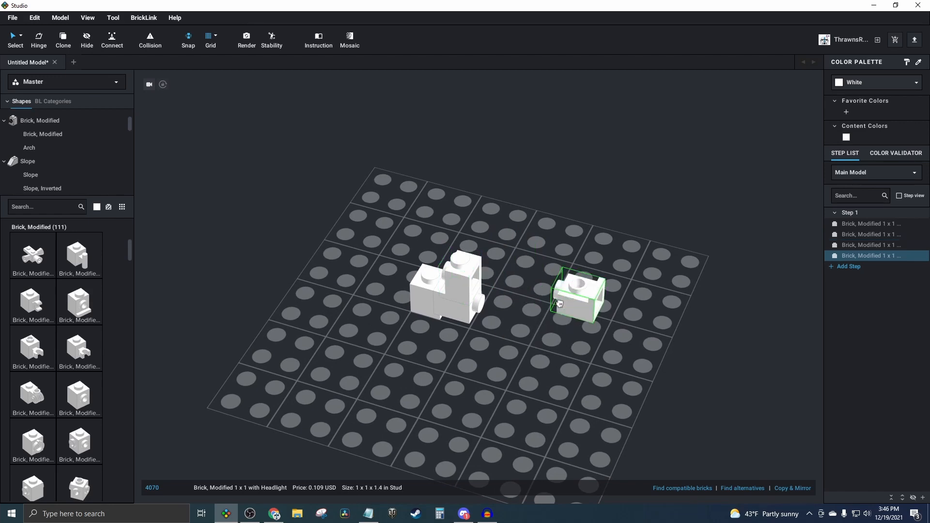
click(423, 272)
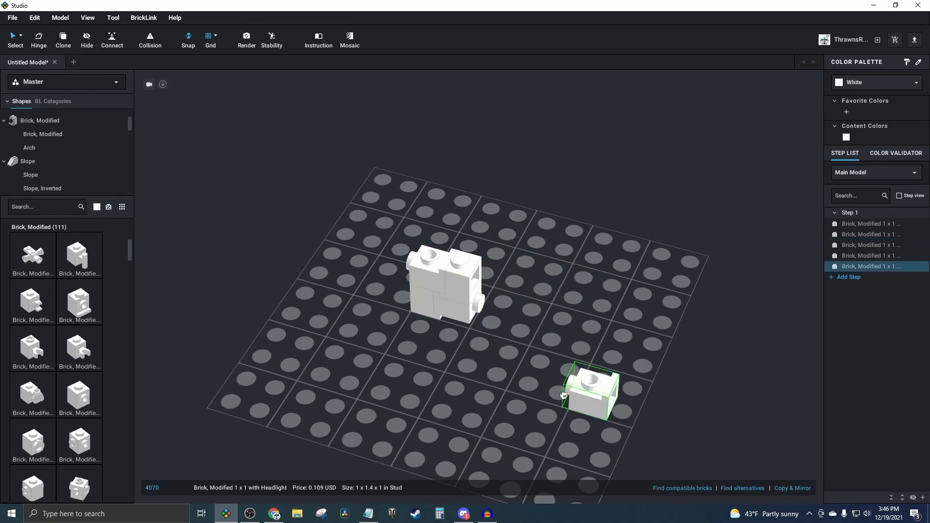
key(Escape)
- Create a submodel from the two upper headlight bricks and clear the selection
right_drag(563, 392, 504, 409)
scroll(523, 380, up, 4)
scroll(473, 405, down, 3)
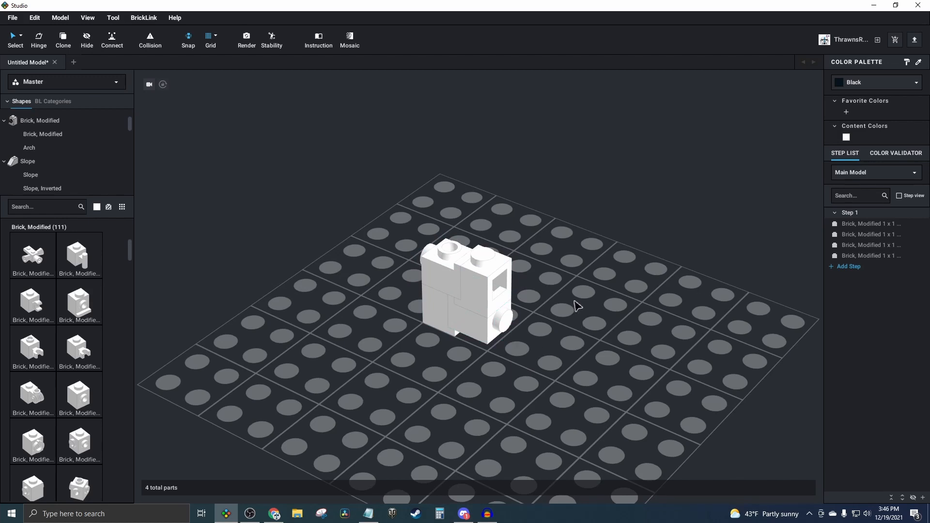
right_drag(606, 305, 625, 297)
drag(572, 215, 414, 283)
right_drag(729, 372, 723, 375)
right_click(471, 281)
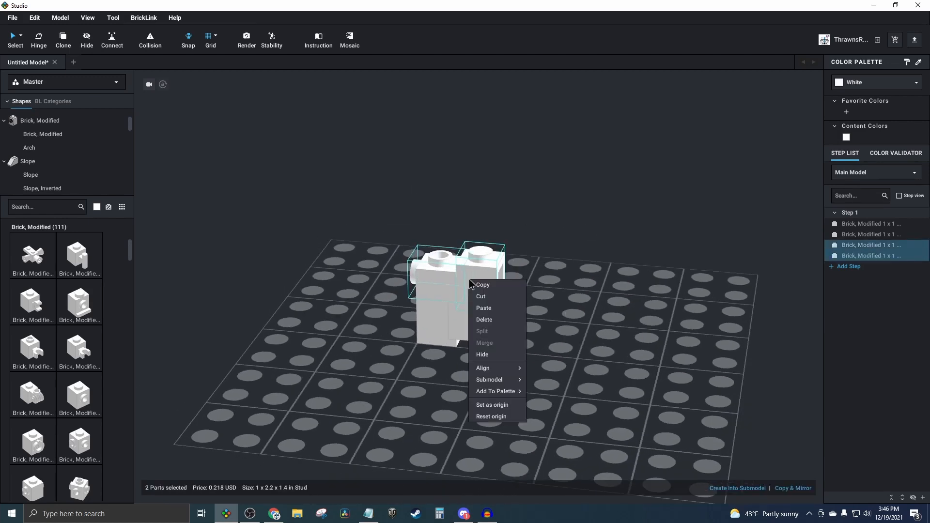
mouse_move(504, 380)
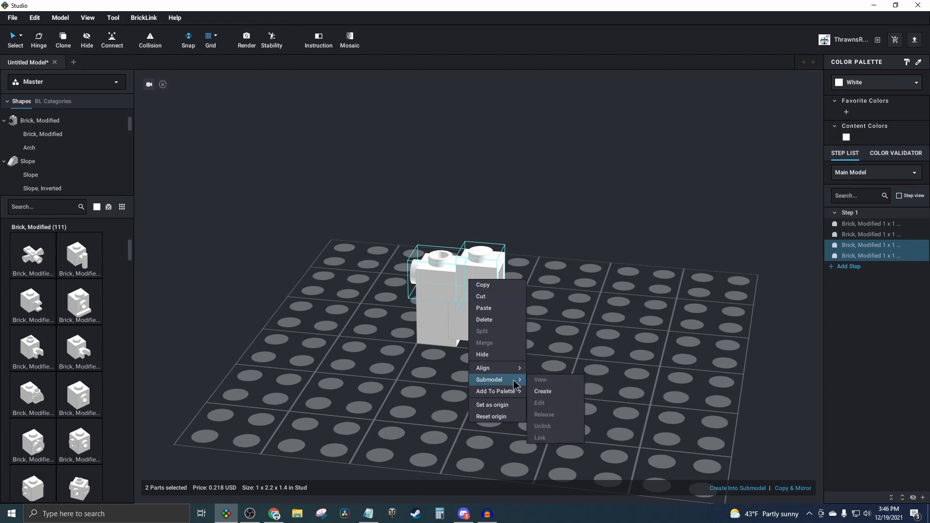
click(551, 394)
click(538, 283)
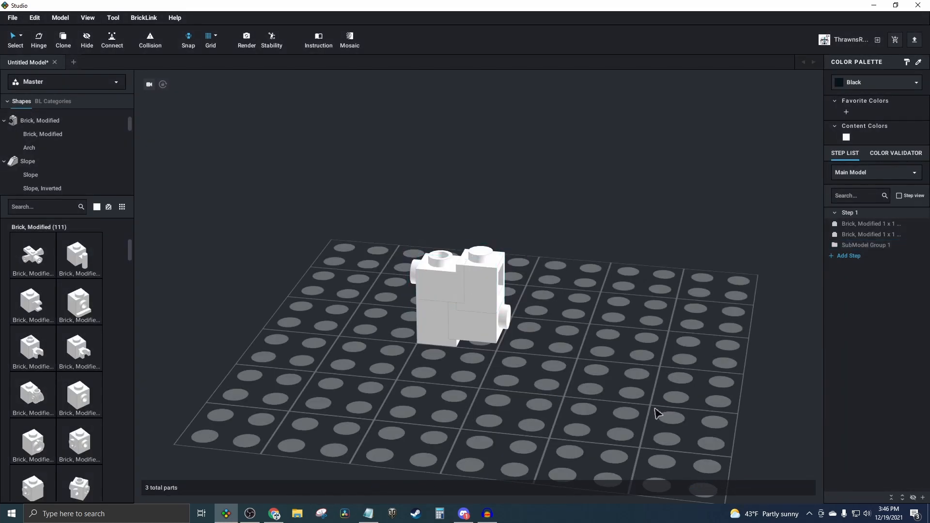
- Move the submodel away across the grid as one piece and put it back on top of the two lower bricks
right_drag(659, 431, 497, 296)
drag(497, 295, 645, 281)
right_drag(645, 281, 656, 291)
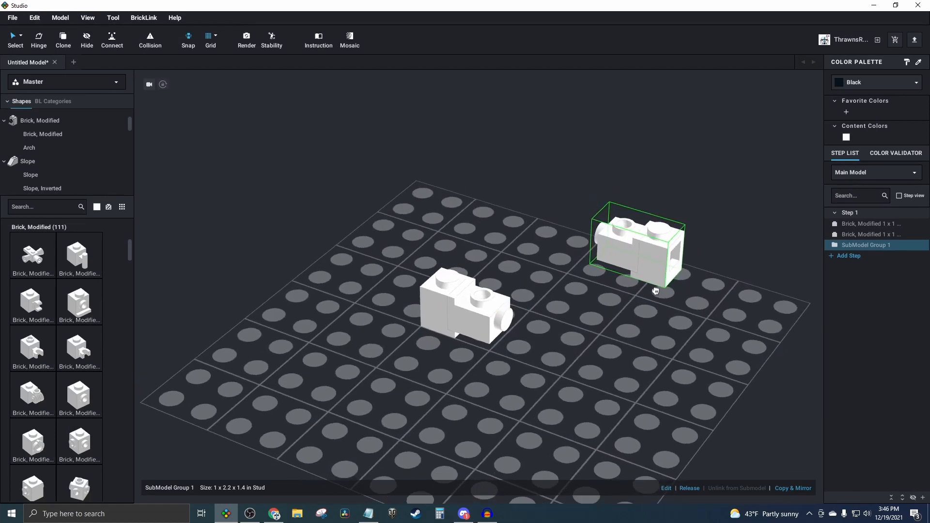
drag(656, 290, 487, 294)
click(597, 418)
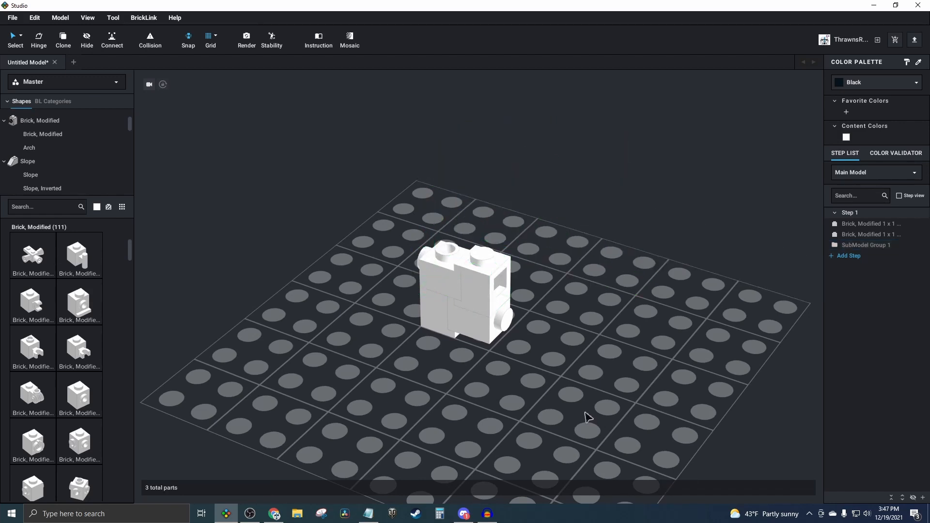
- Open the submodel of the upper bricks for editing, view it from different angles and return to the main model
right_drag(586, 416, 581, 414)
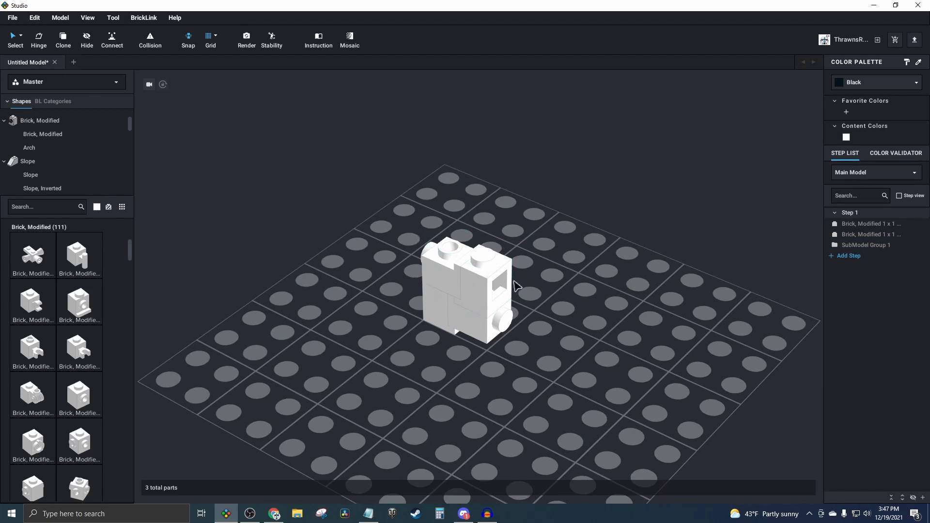
double_click(478, 275)
right_drag(557, 422, 576, 411)
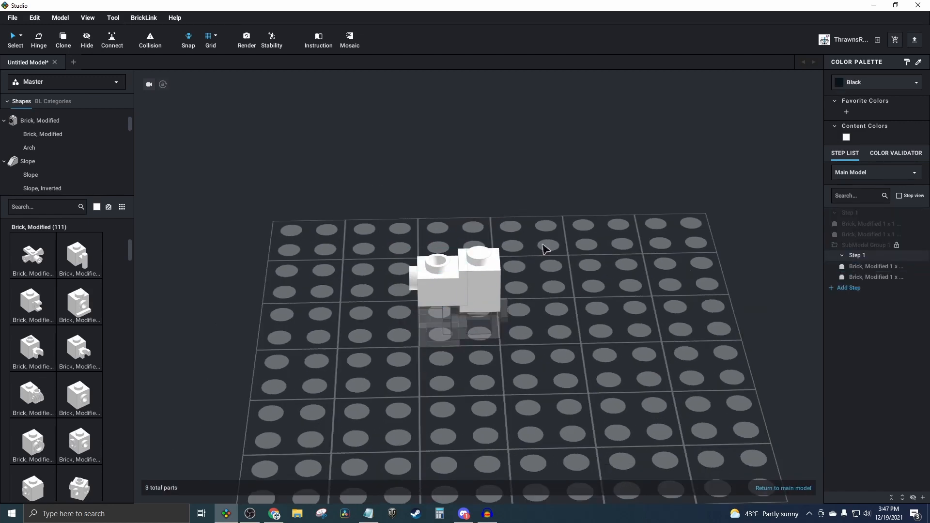
right_drag(671, 405, 492, 361)
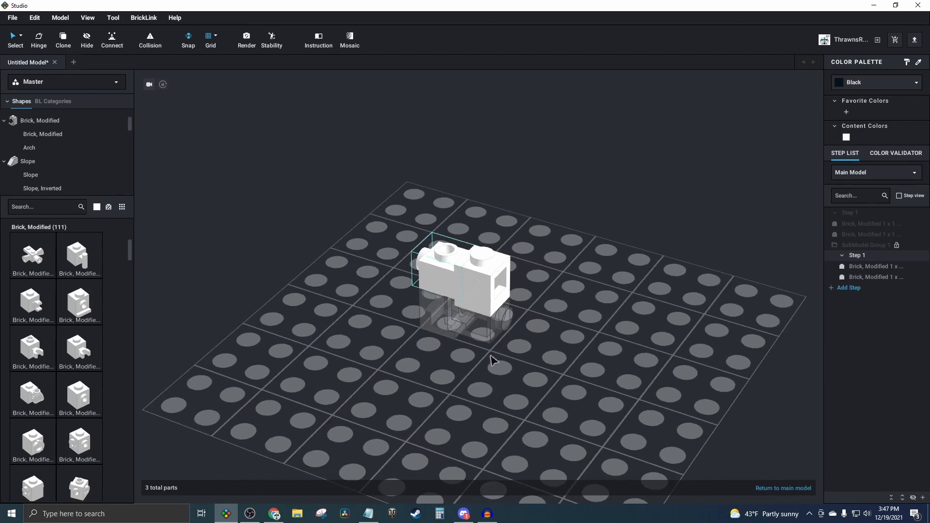
double_click(598, 326)
- Place a Slope 30 1 x 1 x 2/3 on the open grid in front of the stacked bricks in the main model
click(41, 170)
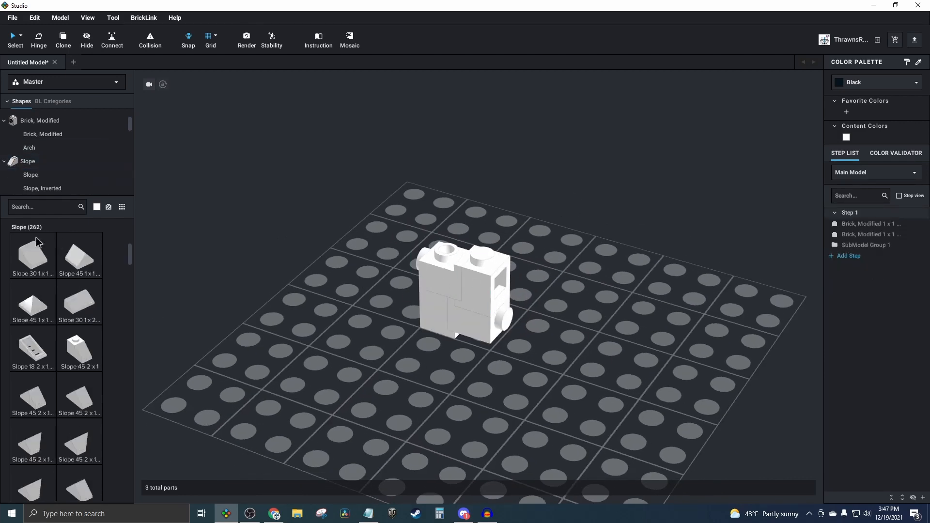
click(33, 257)
click(500, 415)
key(Escape)
- Move the submodel away across the grid, undo the move and delete the loose slope
drag(490, 275, 678, 232)
key(ctrl+z)
click(496, 415)
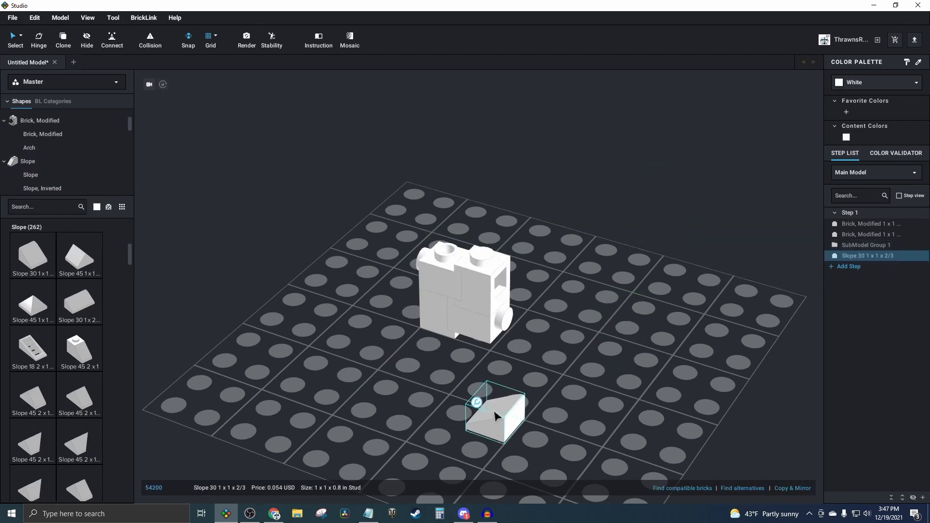
key(Delete)
- Add a reoriented Slope 30 1 x 1 x 2/3 on the hollow stud inside the submodel and return to the main model
double_click(499, 274)
click(599, 373)
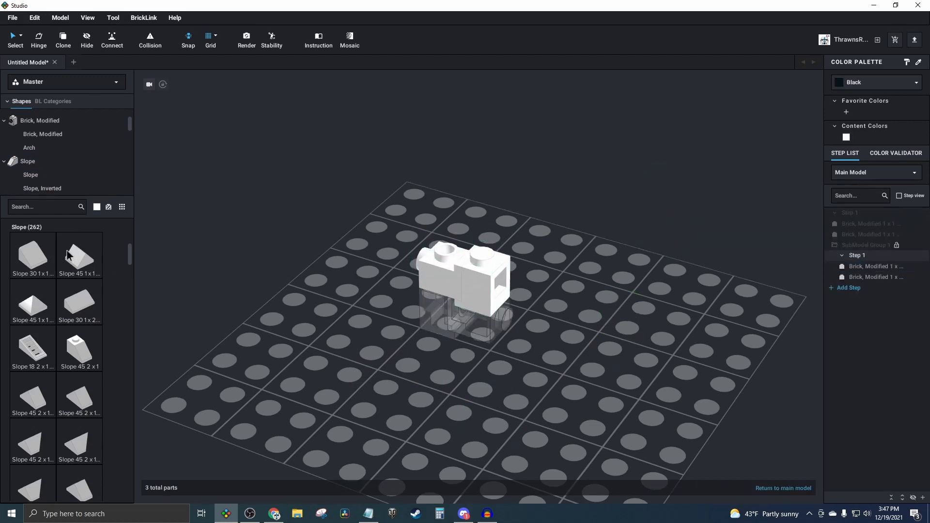
click(44, 250)
click(625, 366)
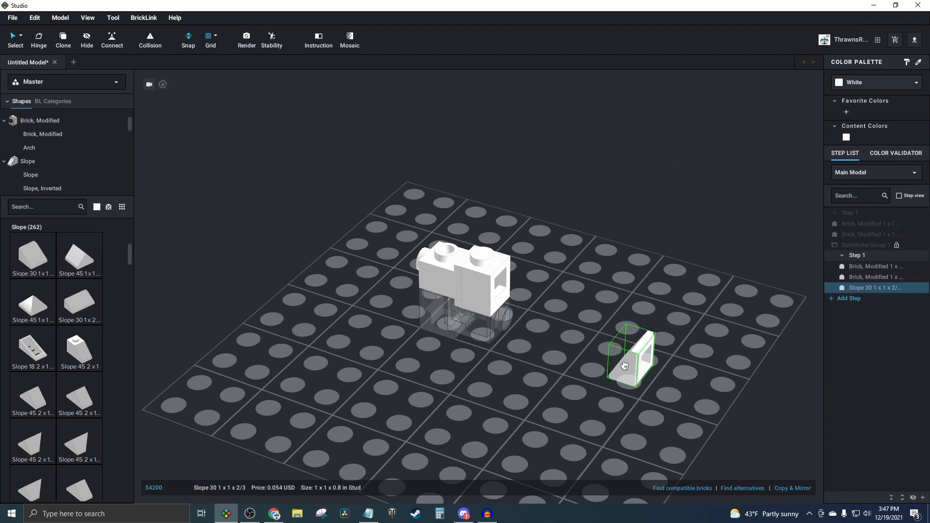
key(Up)
key(Left)
key(Down)
click(447, 250)
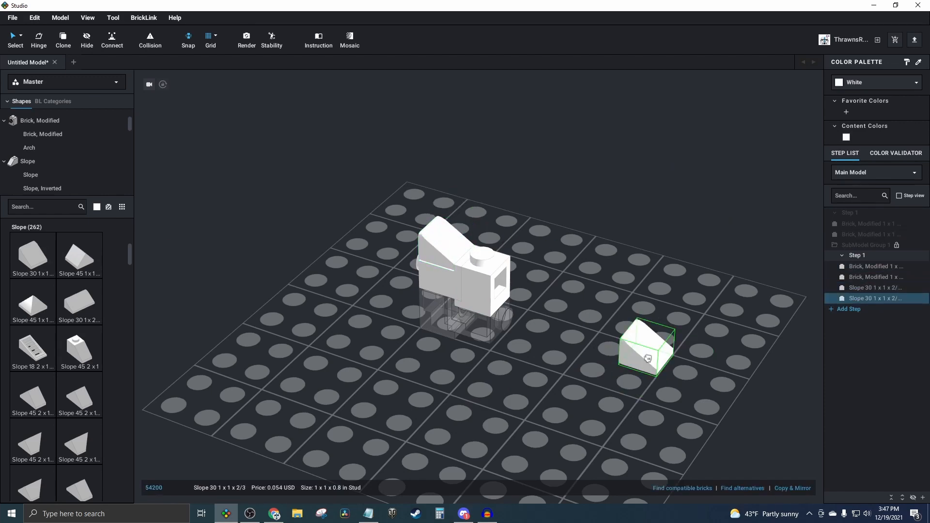
key(Escape)
double_click(517, 368)
mouse_move(491, 280)
mouse_down()
mouse_move(583, 226)
mouse_move(489, 277)
mouse_up()
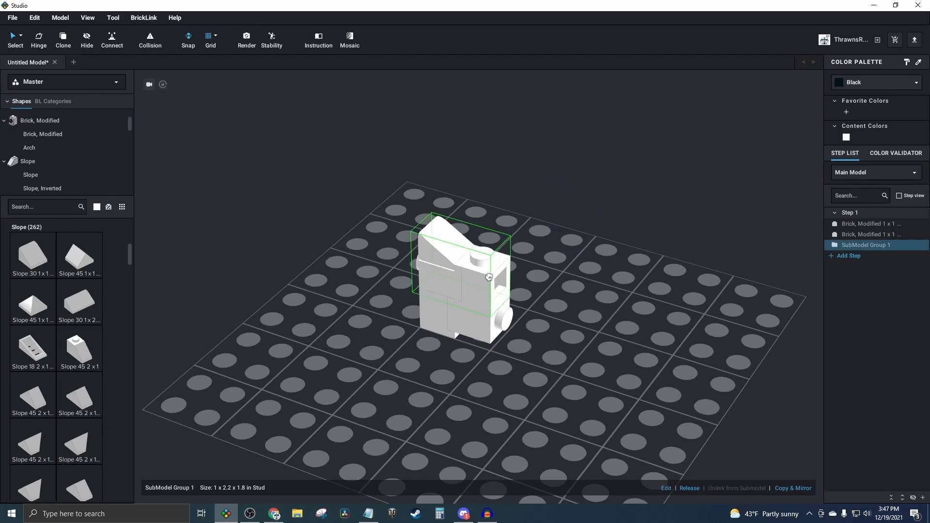
- Inside the submodel, move the slope off the brick onto the open grid; from the main model, move the whole submodel and undo that move
double_click(456, 251)
drag(456, 251, 436, 379)
double_click(533, 370)
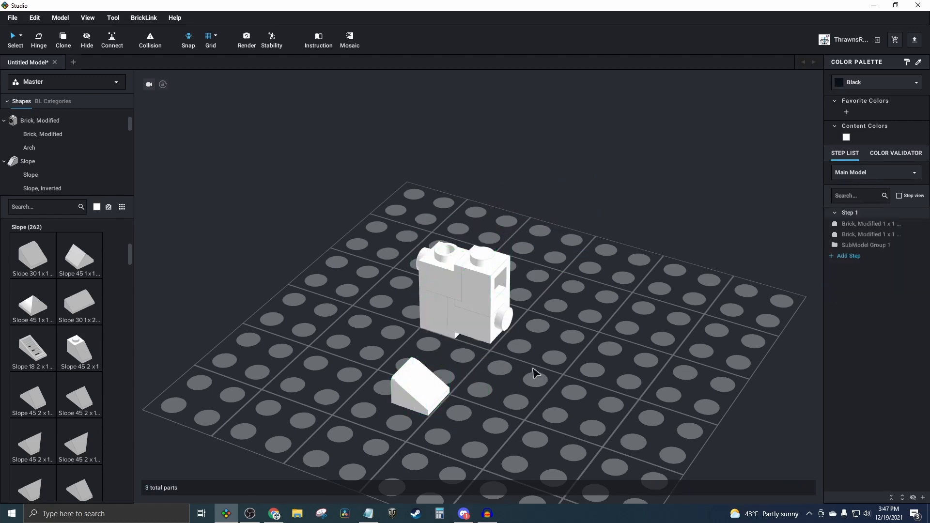
drag(494, 292, 587, 277)
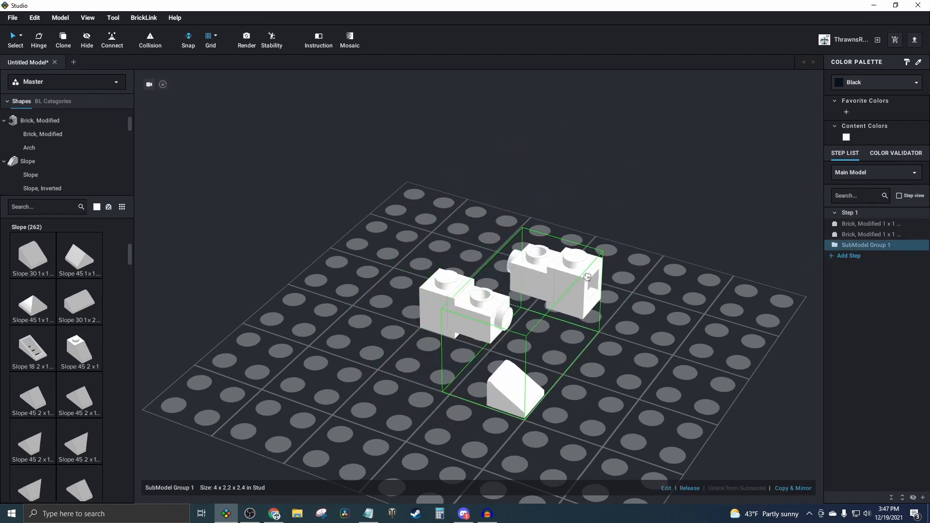
key(ctrl+z)
- Open the submodel for editing, delete its detached slope and return to the main model
double_click(425, 381)
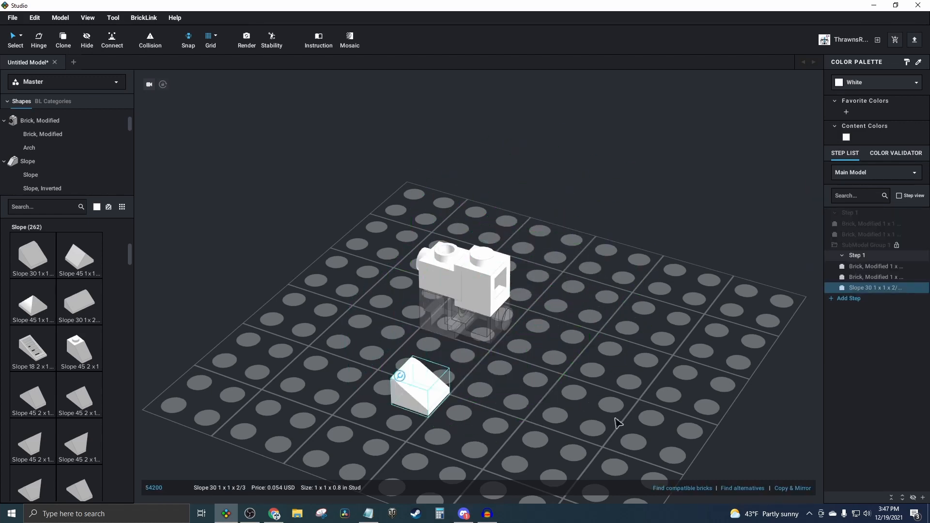
key(Delete)
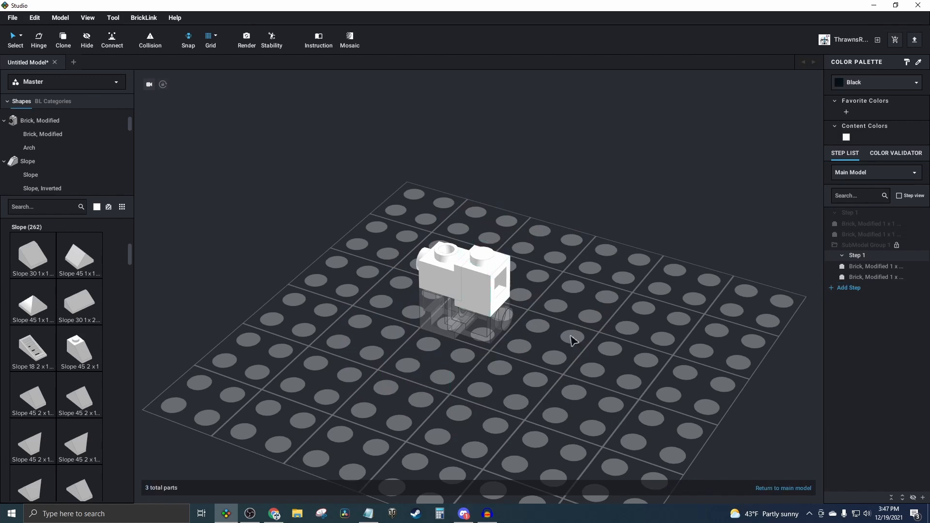
double_click(576, 336)
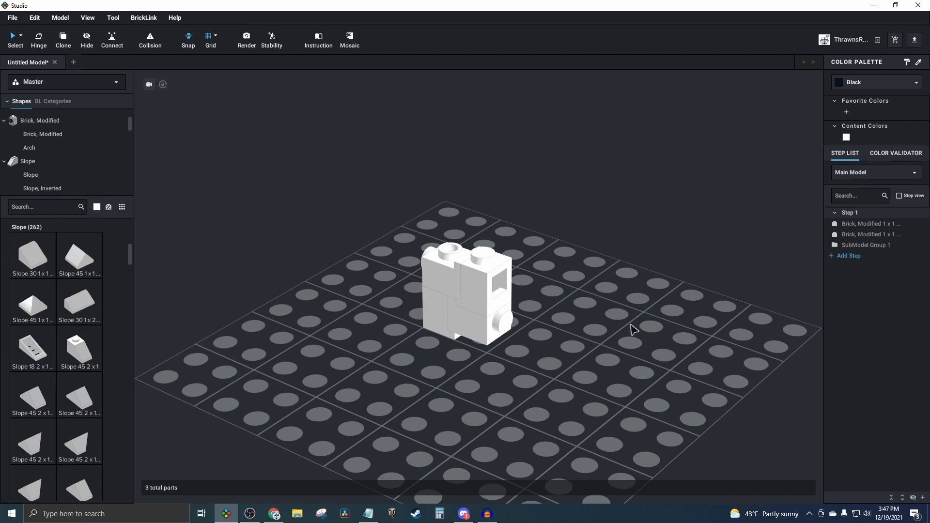
- Select all bricks and the submodel together and delete them to empty the model
drag(569, 150, 193, 450)
key(Delete)
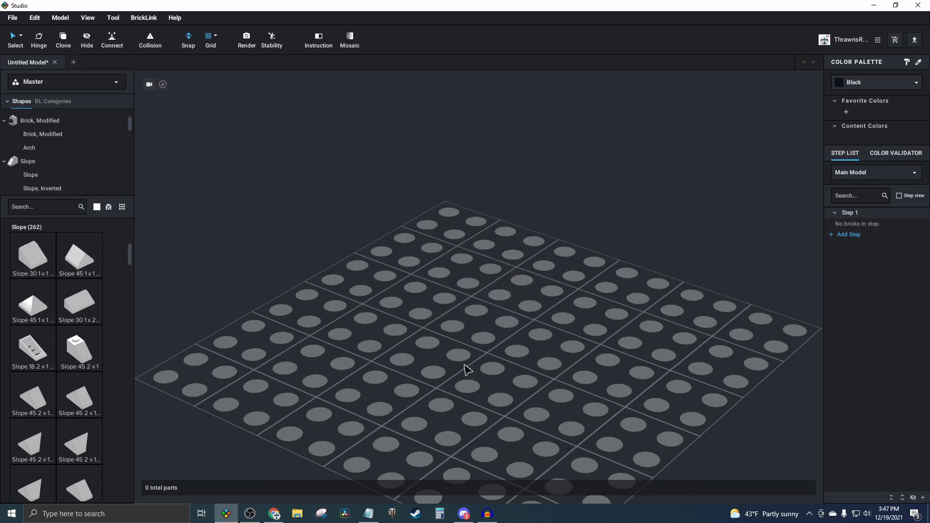
scroll(492, 367, down, 2)
scroll(485, 368, down, 3)
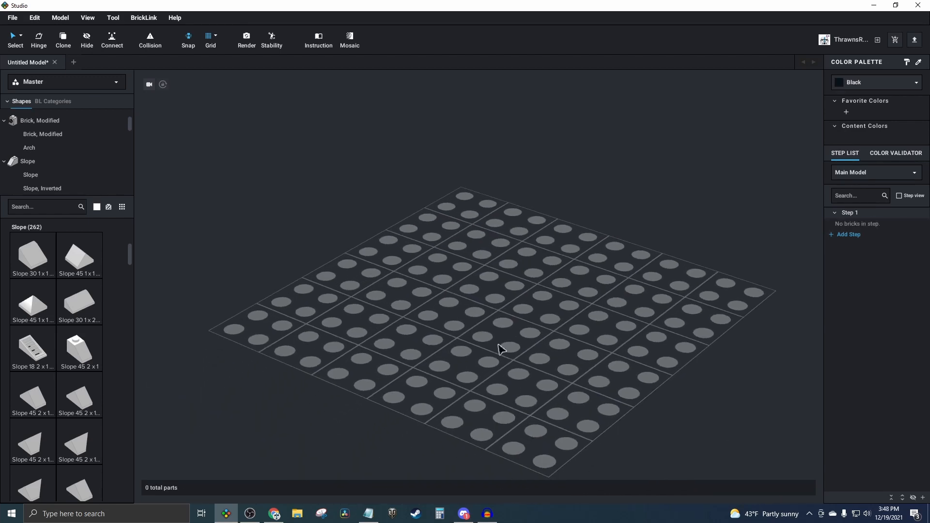